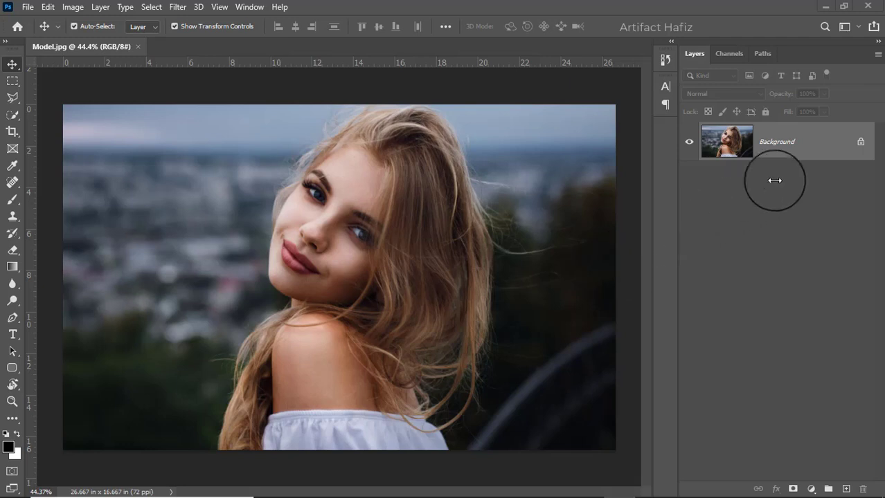
Add a Brightness/Contrast adjustment layer above the Background with Brightness at -20
{"action": "left_click", "coordinate": [792, 164]}
{"action": "left_click", "coordinate": [798, 142]}
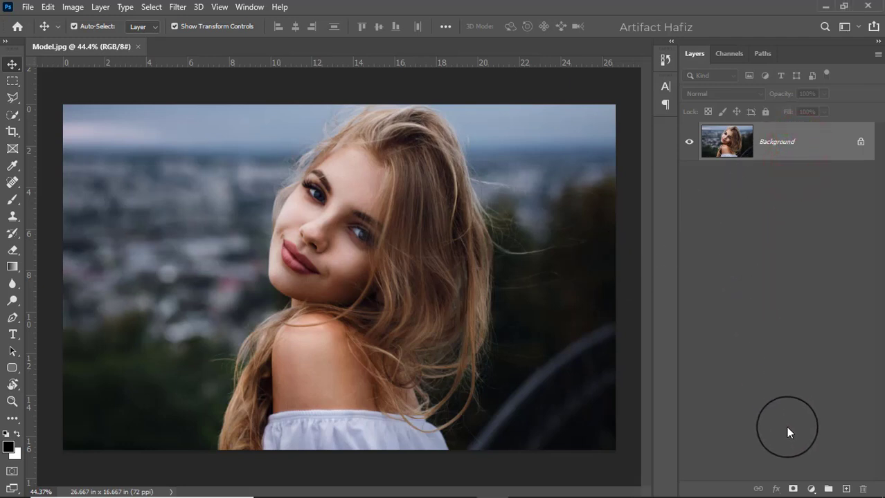
{"action": "left_click", "coordinate": [809, 489]}
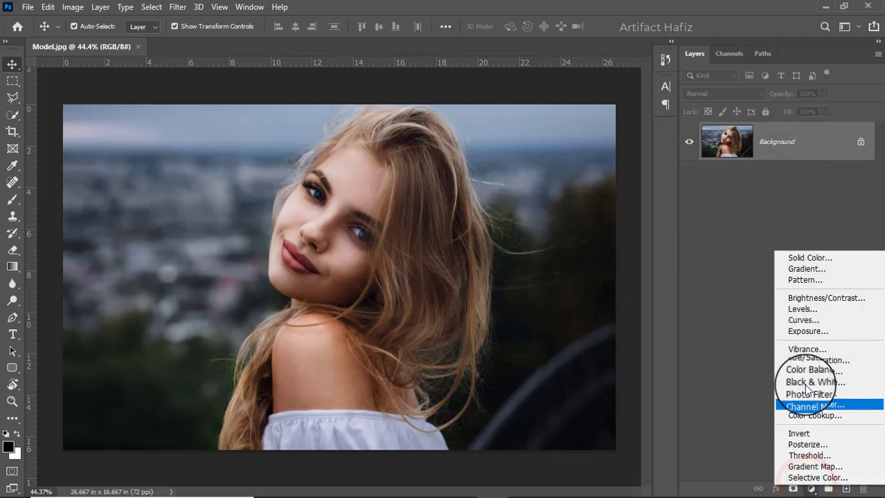
{"action": "left_click", "coordinate": [800, 299]}
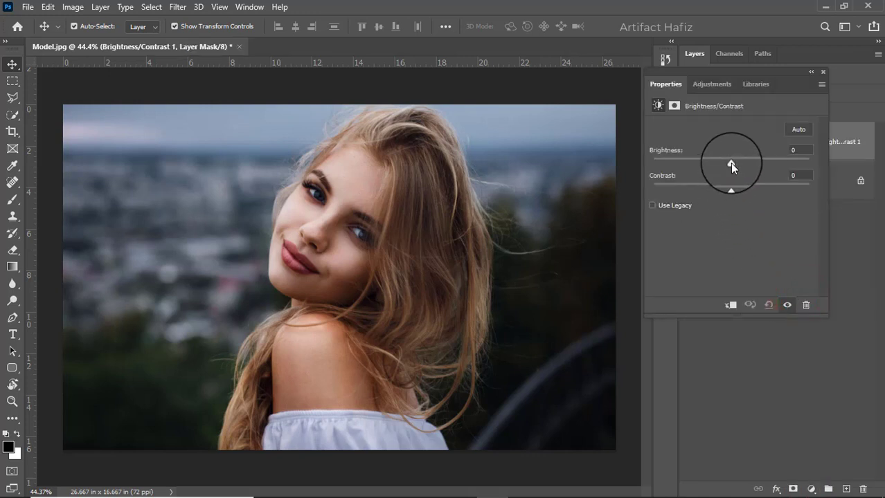
{"action": "left_click_drag", "start_coordinate": [730, 163], "coordinate": [720, 165]}
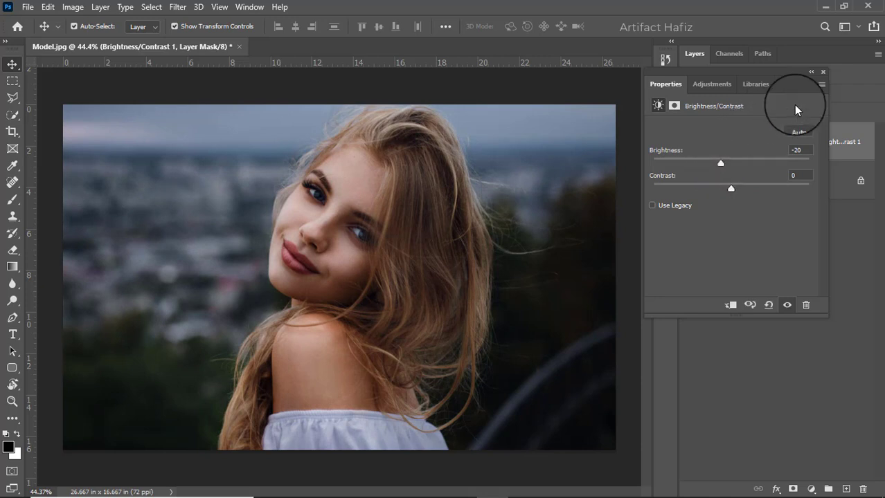
{"action": "left_click", "coordinate": [823, 71]}
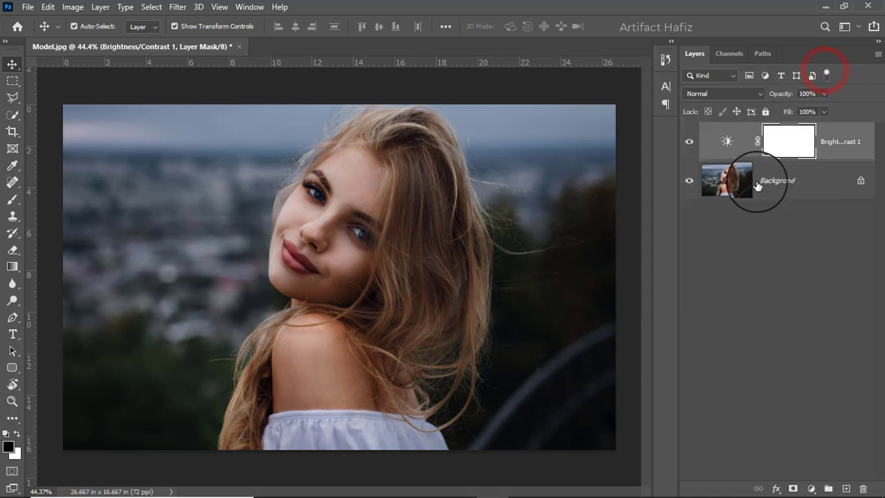
{"action": "left_click", "coordinate": [810, 489]}
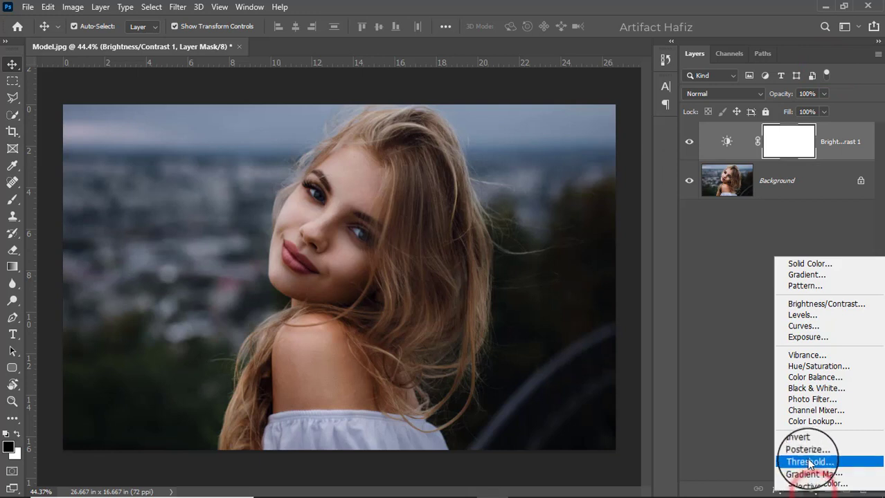
Add a Curves layer with a lower and an upper point, lifting the upper point for brighter highlights
{"action": "left_click", "coordinate": [793, 327]}
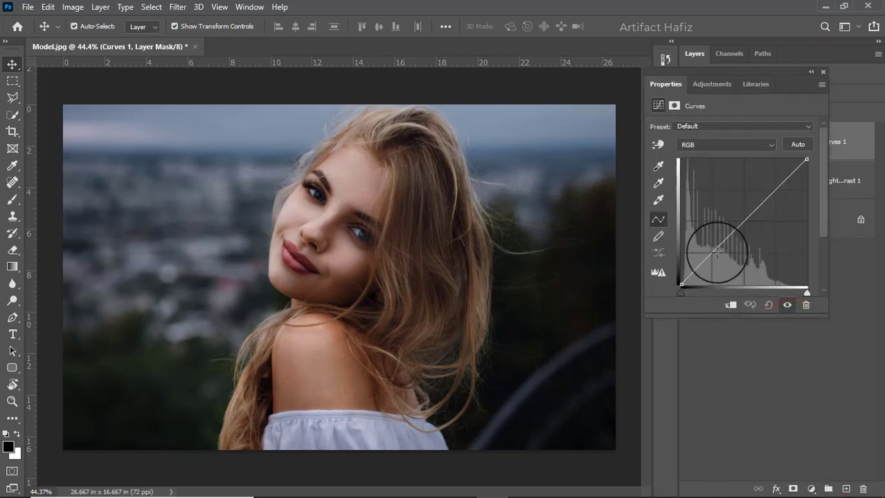
{"action": "left_click", "coordinate": [712, 254]}
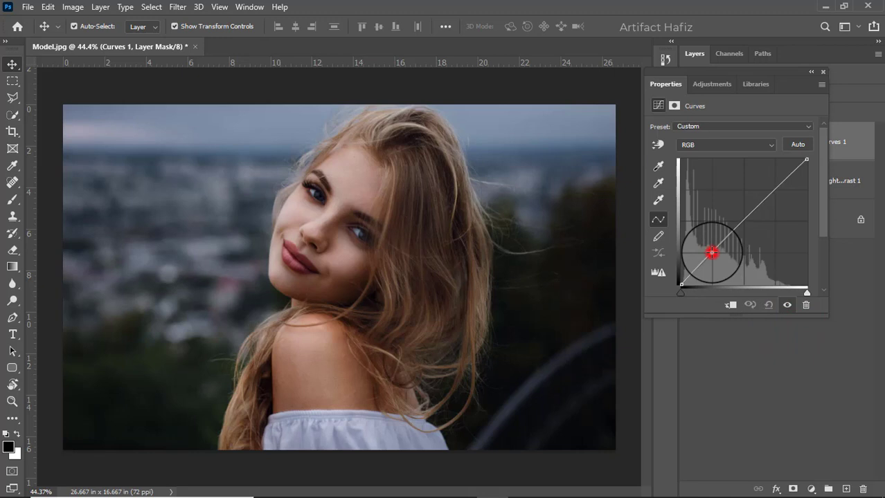
{"action": "left_click", "coordinate": [772, 189]}
{"action": "left_click_drag", "start_coordinate": [772, 188], "coordinate": [773, 184]}
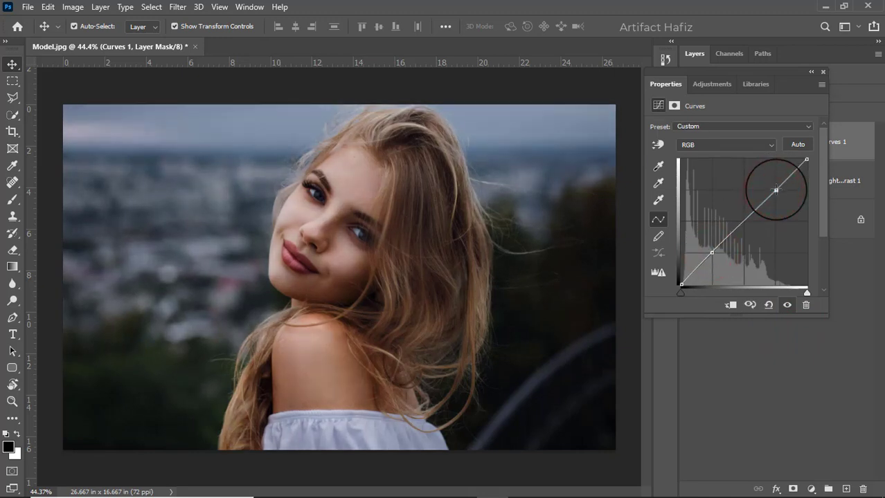
{"action": "left_click_drag", "start_coordinate": [712, 252], "coordinate": [711, 255]}
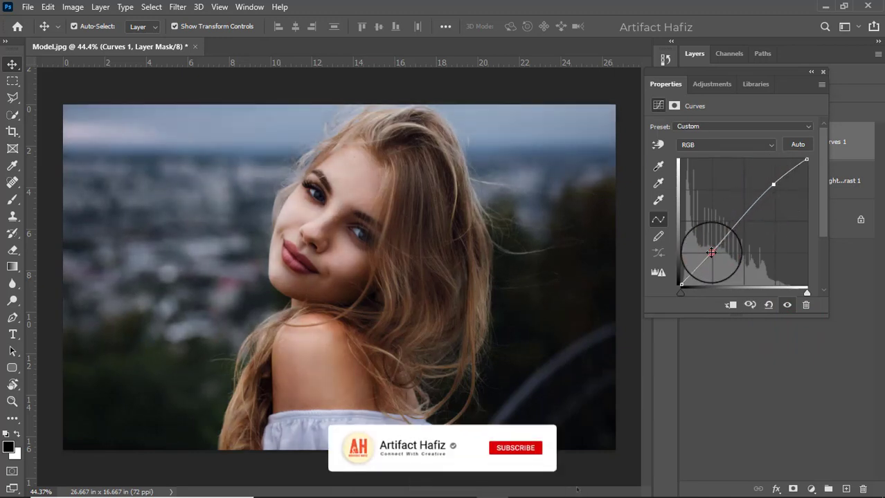
{"action": "left_click", "coordinate": [775, 185]}
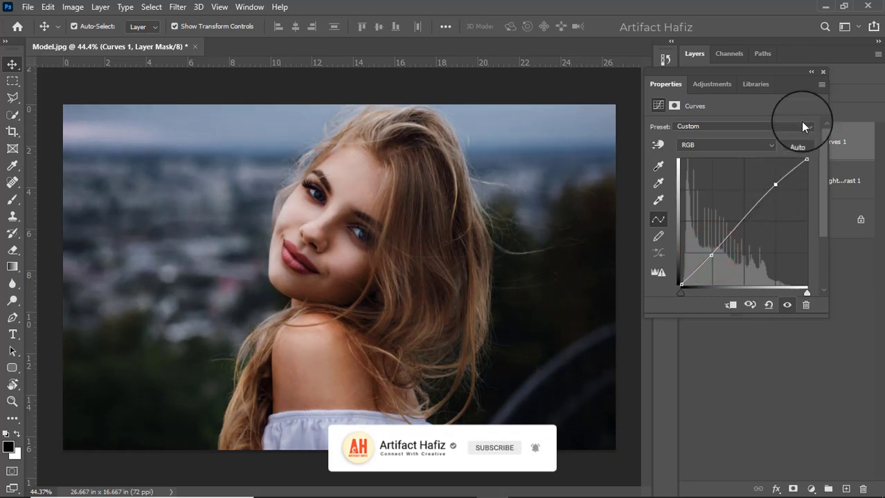
{"action": "left_click", "coordinate": [822, 70]}
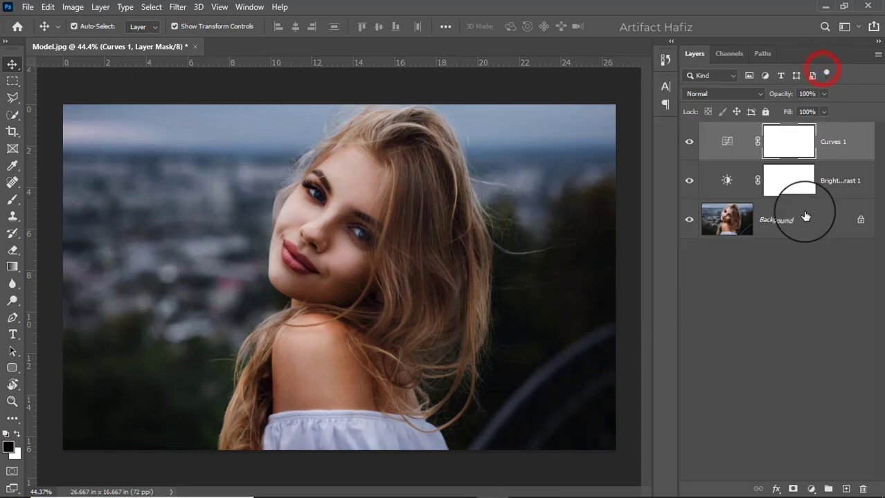
{"action": "left_click", "coordinate": [811, 489]}
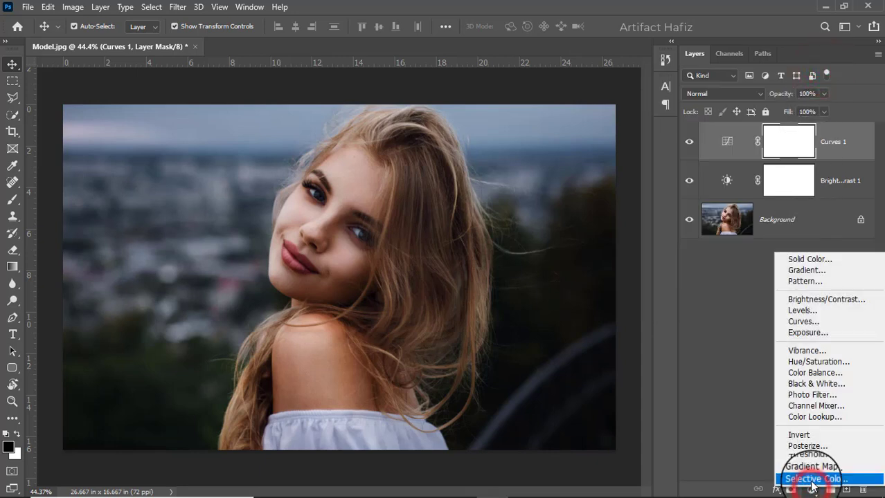
Add a Color Balance layer with midtones at +2, -2 and -1
{"action": "left_click", "coordinate": [804, 373]}
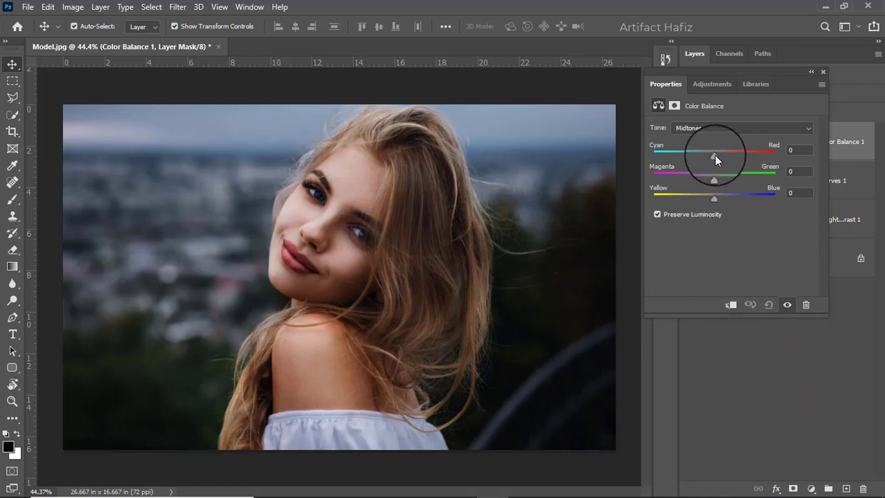
{"action": "left_click_drag", "start_coordinate": [713, 155], "coordinate": [713, 201]}
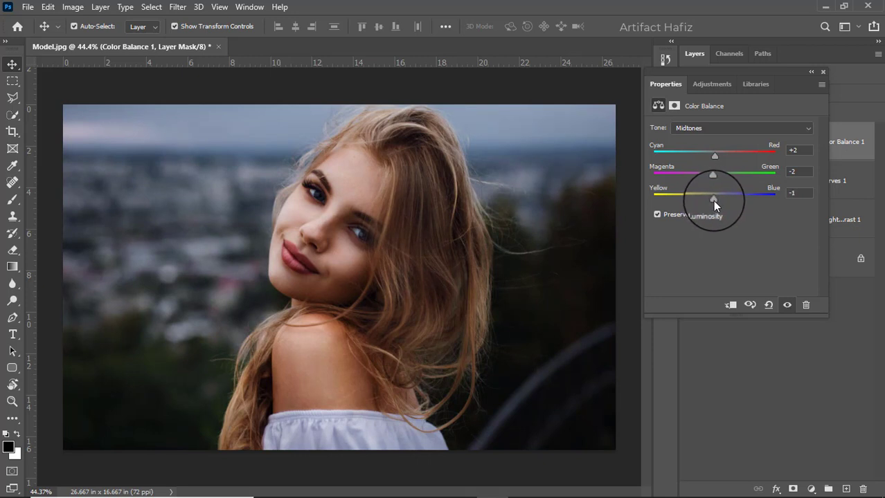
Switch Color Balance to Shadows and set Cyan–Red +2, Magenta–Green -2, Yellow–Blue -2
{"action": "left_click", "coordinate": [706, 135]}
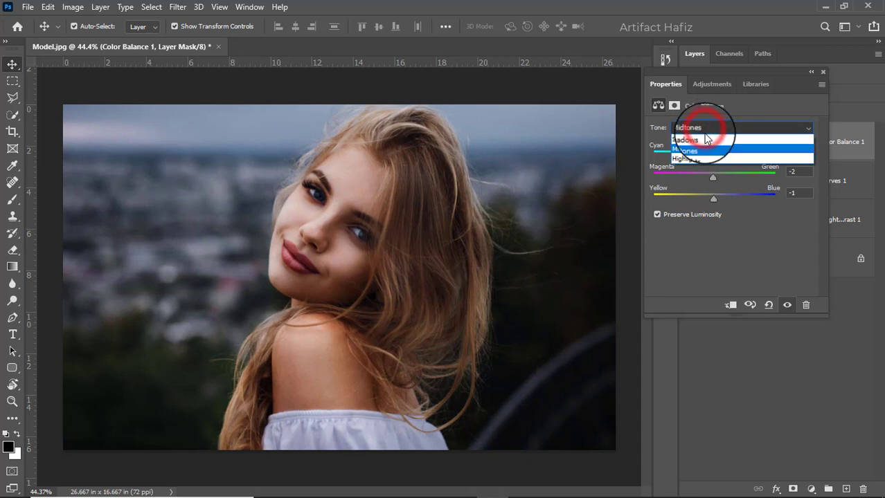
{"action": "left_click", "coordinate": [709, 142]}
{"action": "mouse_move", "coordinate": [716, 158]}
{"action": "left_mouse_down"}
{"action": "mouse_move", "coordinate": [705, 161]}
{"action": "mouse_move", "coordinate": [712, 160]}
{"action": "left_mouse_up"}
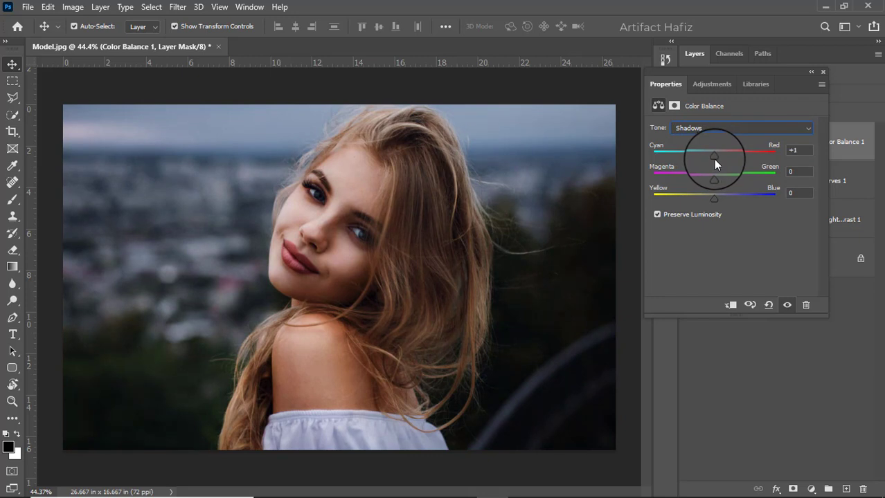
{"action": "left_click_drag", "start_coordinate": [713, 161], "coordinate": [712, 200]}
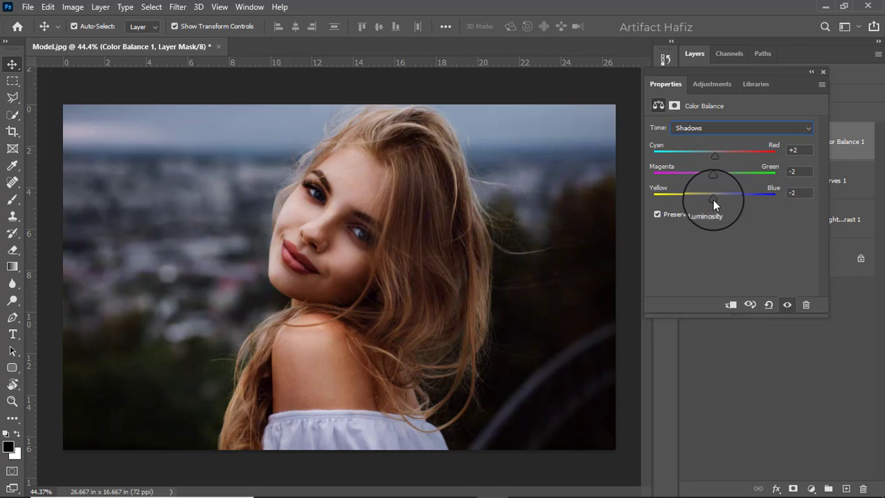
Switch Color Balance to Highlights and set Cyan–Red +1, Magenta–Green -2, Yellow–Blue -2
{"action": "left_click", "coordinate": [699, 129]}
{"action": "left_click", "coordinate": [703, 164]}
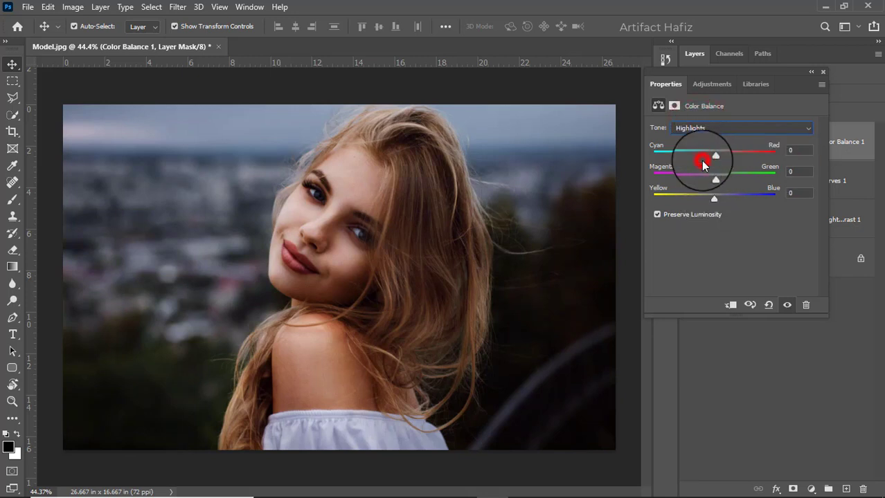
{"action": "left_click_drag", "start_coordinate": [715, 155], "coordinate": [712, 180]}
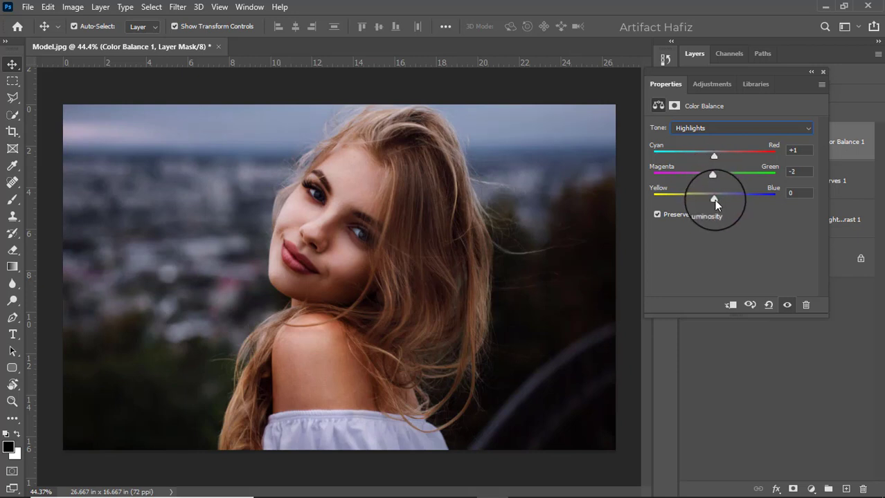
{"action": "mouse_move", "coordinate": [714, 200]}
{"action": "left_mouse_down"}
{"action": "mouse_move", "coordinate": [725, 200]}
{"action": "mouse_move", "coordinate": [712, 203]}
{"action": "left_mouse_up"}
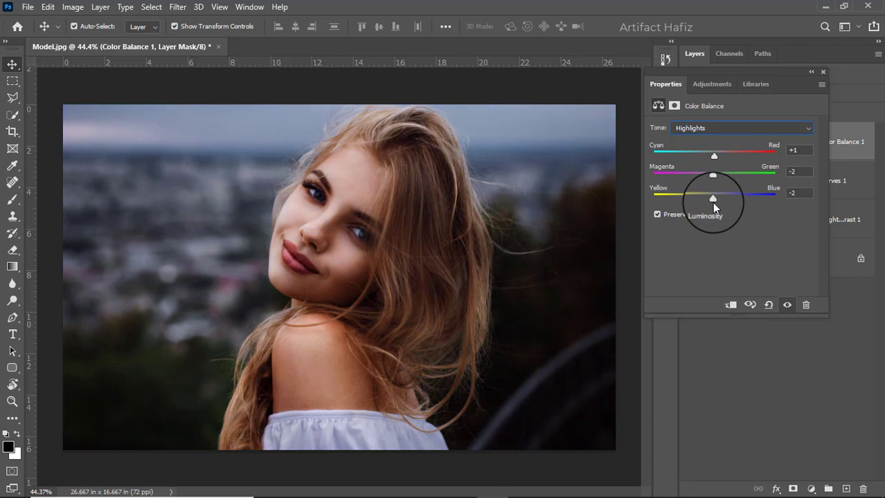
Toggle the Color Balance 1 layer off and on to compare before and after
{"action": "left_click", "coordinate": [821, 72]}
{"action": "left_click", "coordinate": [685, 148]}
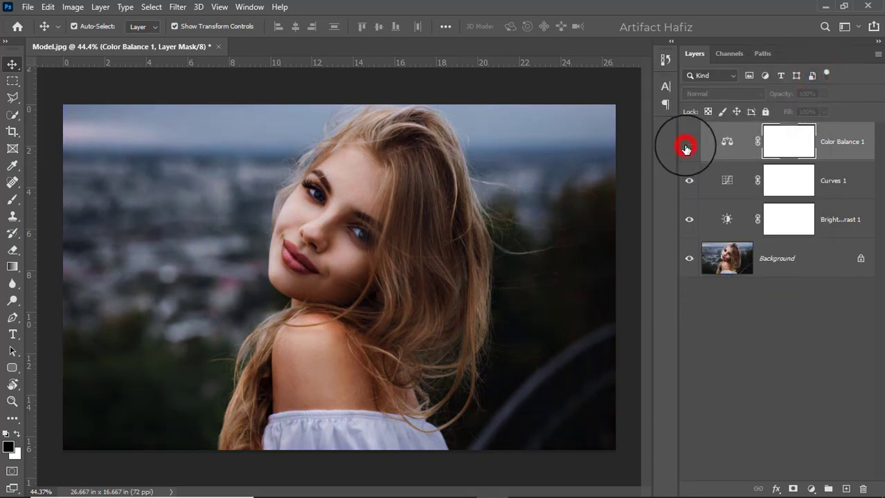
{"action": "left_click", "coordinate": [687, 148]}
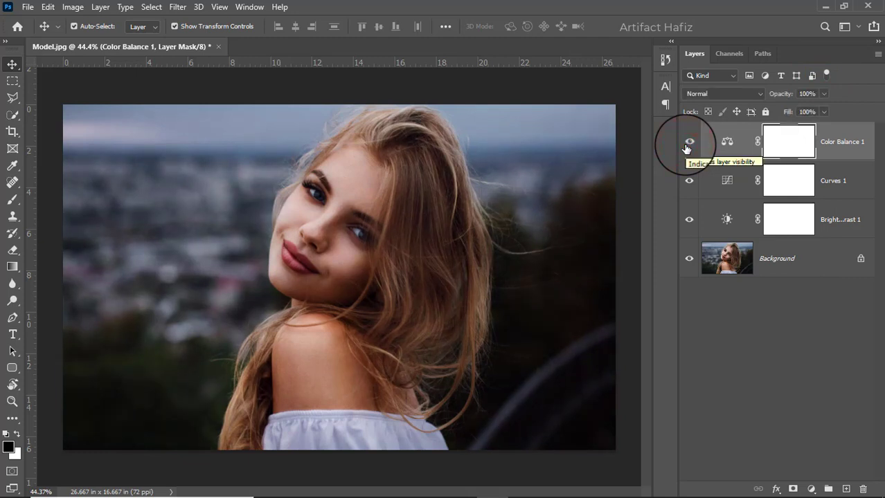
Add a Color Lookup layer using the Fuji F125 Kodak 2395 LUT at 13% opacity
{"action": "left_click", "coordinate": [818, 488]}
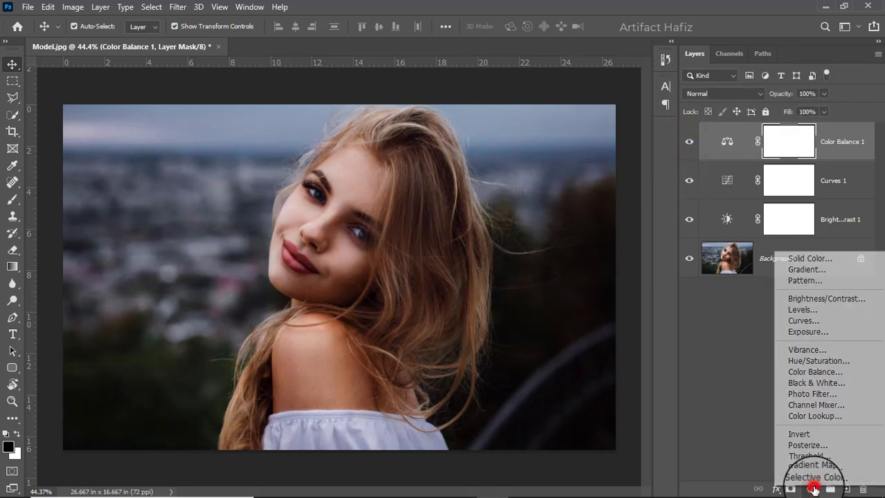
{"action": "left_click", "coordinate": [811, 417]}
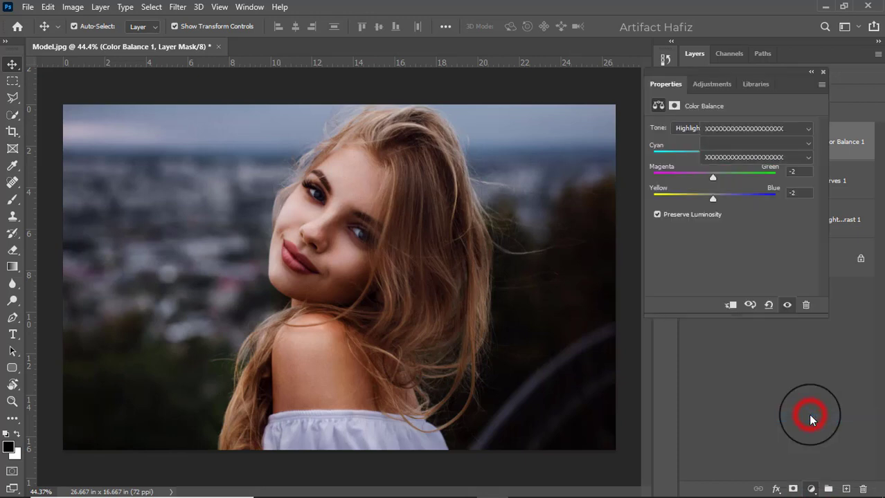
{"action": "left_click", "coordinate": [724, 130]}
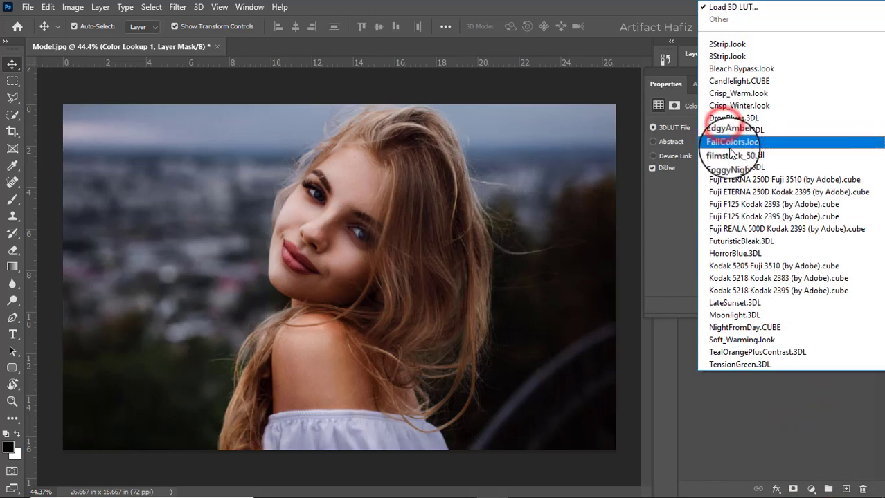
{"action": "left_click", "coordinate": [727, 217]}
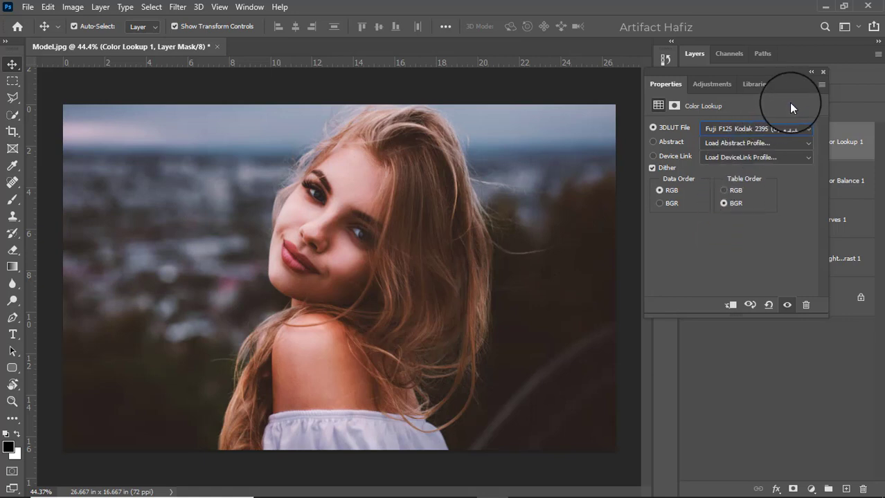
{"action": "left_click", "coordinate": [822, 72]}
{"action": "left_click", "coordinate": [825, 95]}
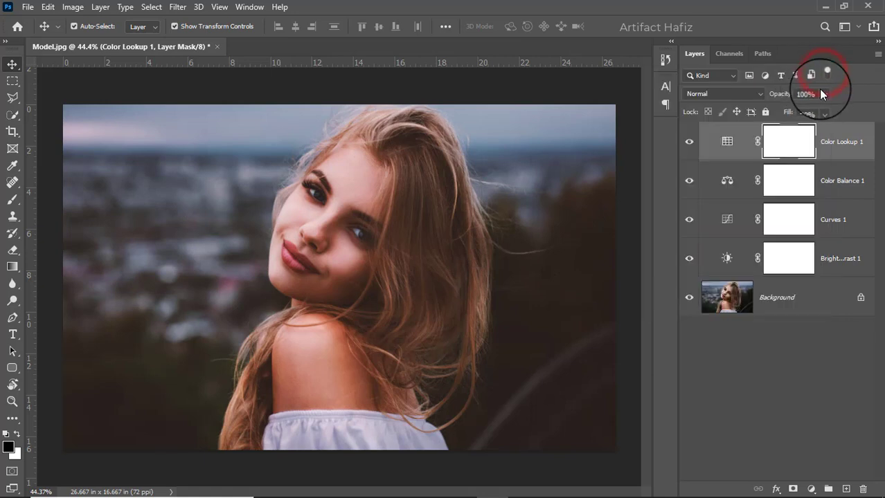
{"action": "left_click_drag", "start_coordinate": [821, 107], "coordinate": [772, 111]}
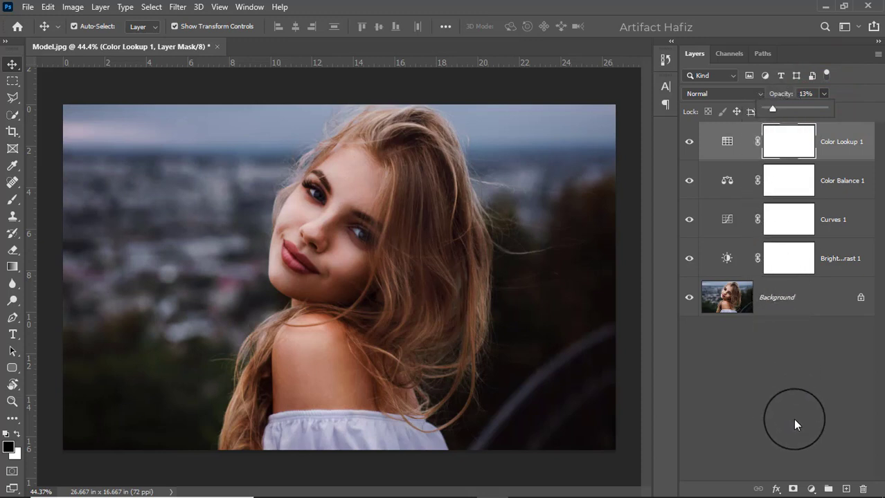
Add a Levels adjustment layer with the white input set to 238
{"action": "left_click", "coordinate": [810, 490]}
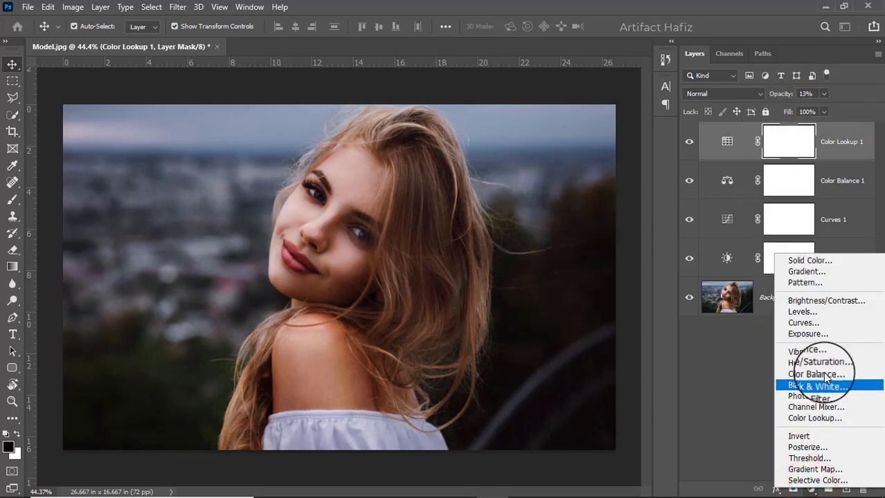
{"action": "left_click", "coordinate": [817, 312]}
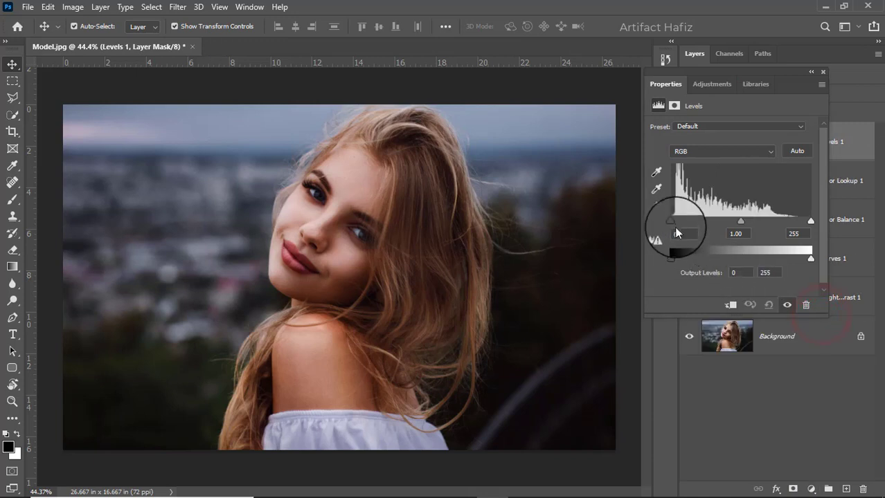
{"action": "left_click_drag", "start_coordinate": [809, 221], "coordinate": [803, 223]}
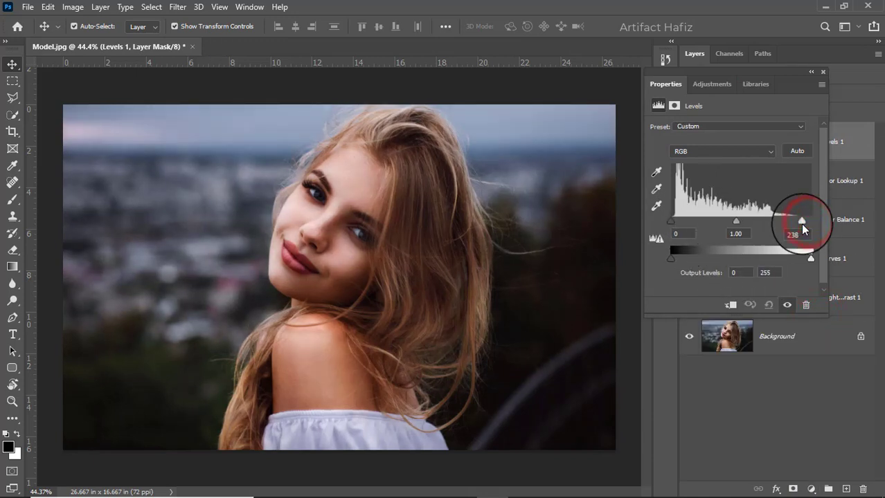
{"action": "left_click", "coordinate": [823, 72]}
Stamp visible layers into Layer 1, convert it for Smart Filters, and launch the Camera Raw Filter
{"action": "key", "text": "ctrl+alt+shift+e"}
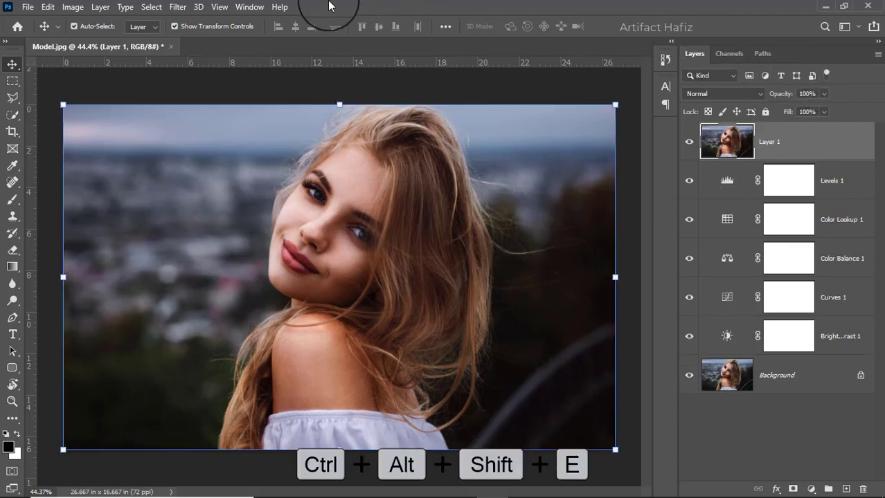
{"action": "left_click", "coordinate": [176, 7]}
{"action": "left_click", "coordinate": [186, 40]}
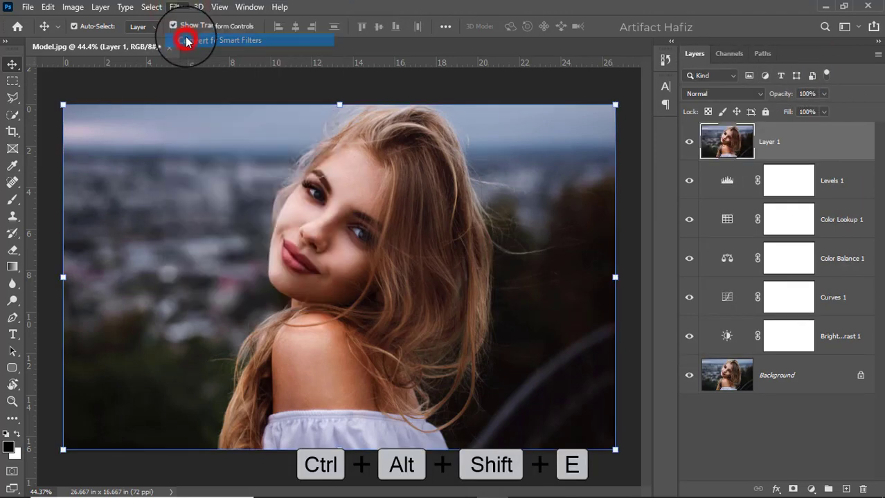
{"action": "left_click", "coordinate": [178, 7]}
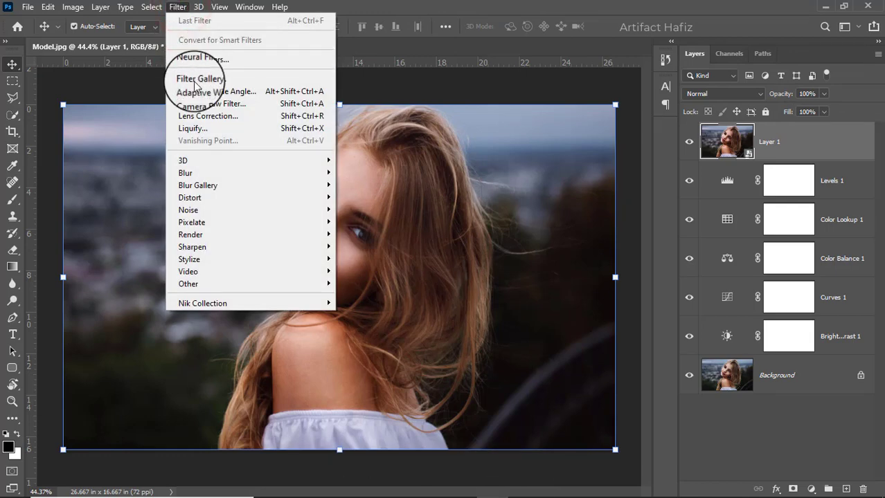
{"action": "left_click", "coordinate": [193, 104]}
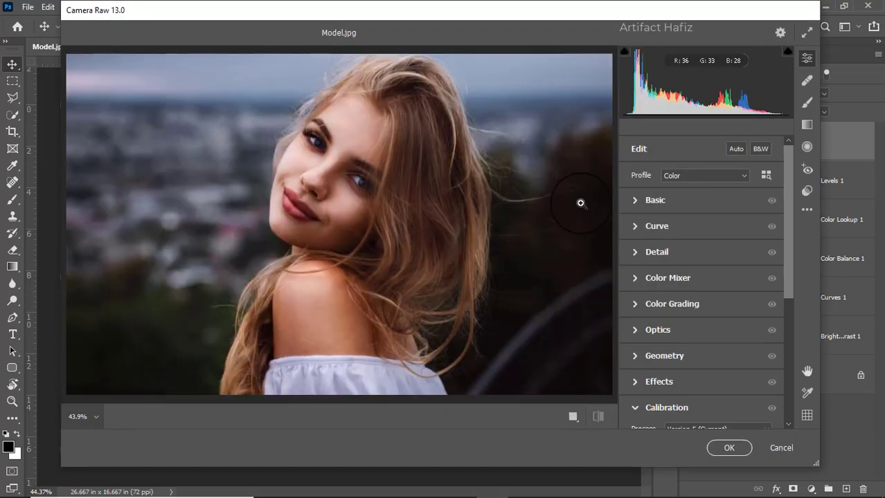
In Basic, set Highlights -71, Whites +22, Shadows -49 and Blacks +25
{"action": "left_click", "coordinate": [633, 199]}
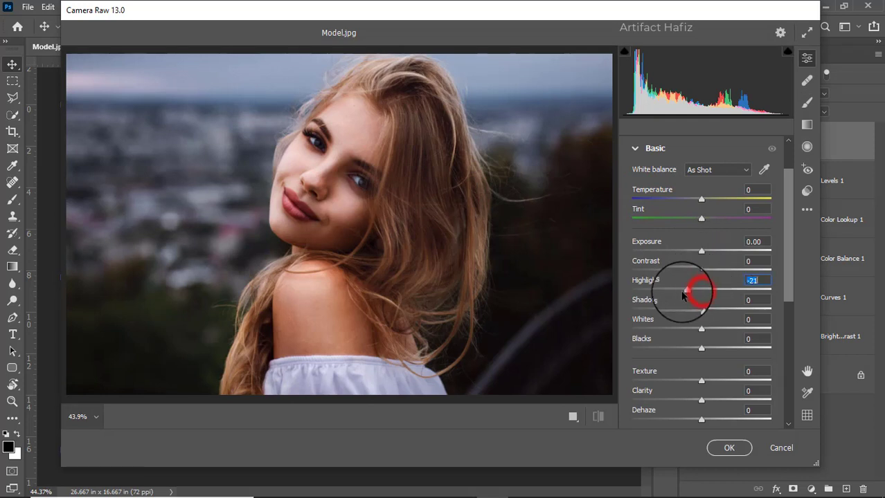
{"action": "left_click_drag", "start_coordinate": [701, 288], "coordinate": [652, 291]}
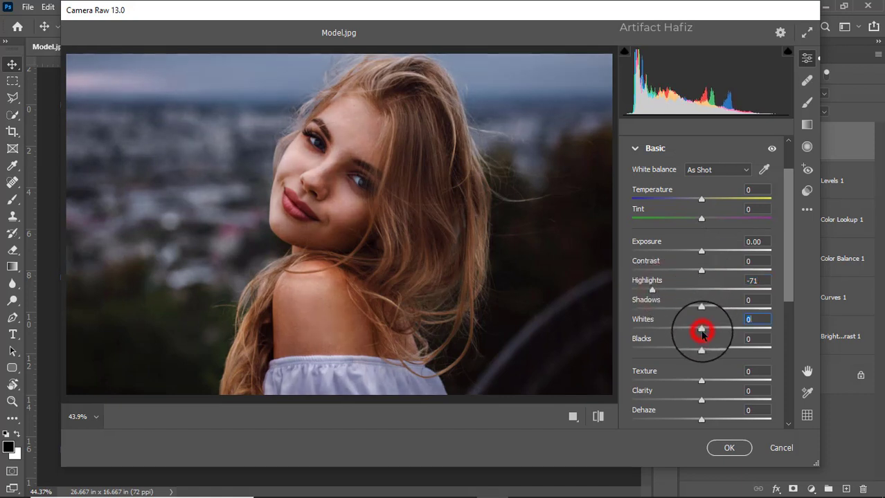
{"action": "mouse_move", "coordinate": [701, 329]}
{"action": "left_mouse_down"}
{"action": "mouse_move", "coordinate": [721, 336]}
{"action": "mouse_move", "coordinate": [703, 339]}
{"action": "left_mouse_up"}
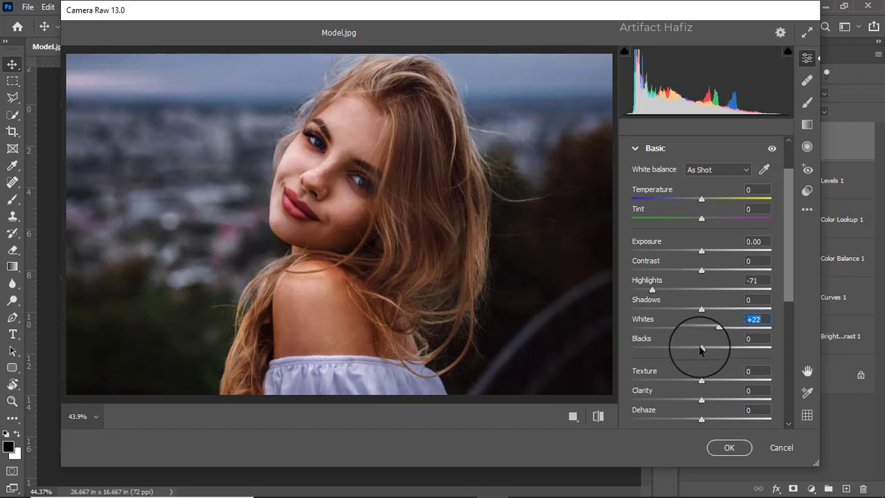
{"action": "left_click_drag", "start_coordinate": [701, 307], "coordinate": [667, 313]}
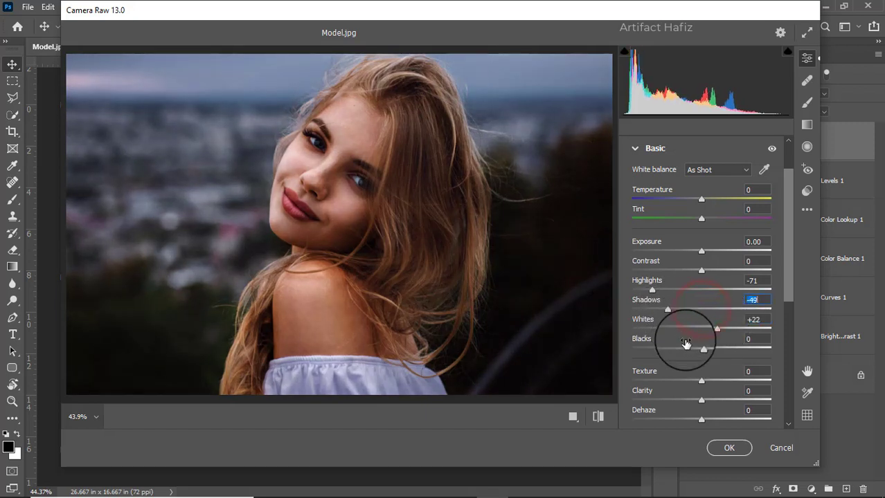
{"action": "left_click_drag", "start_coordinate": [701, 348], "coordinate": [719, 350]}
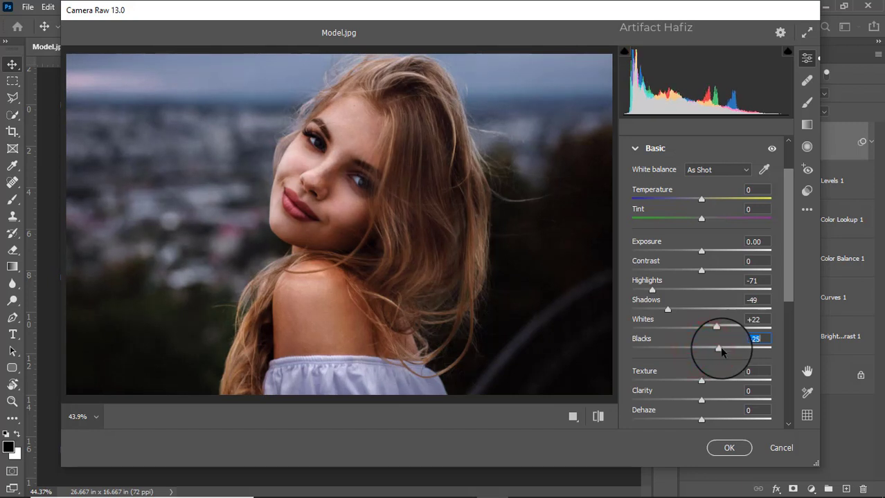
Set the Presence sliders to Texture -4 and Clarity +4
{"action": "scroll", "coordinate": [696, 288], "scroll_direction": "down", "scroll_amount": 3}
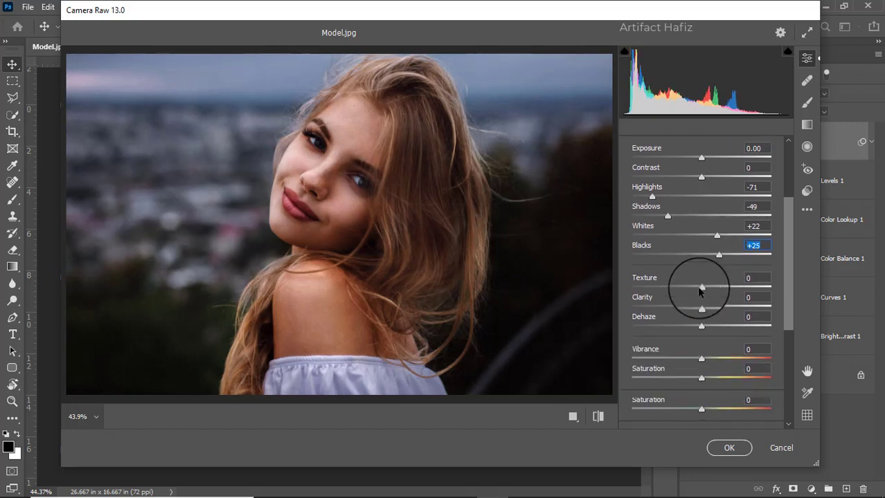
{"action": "scroll", "coordinate": [701, 289], "scroll_direction": "down", "scroll_amount": 1}
{"action": "scroll", "coordinate": [708, 285], "scroll_direction": "down", "scroll_amount": 1}
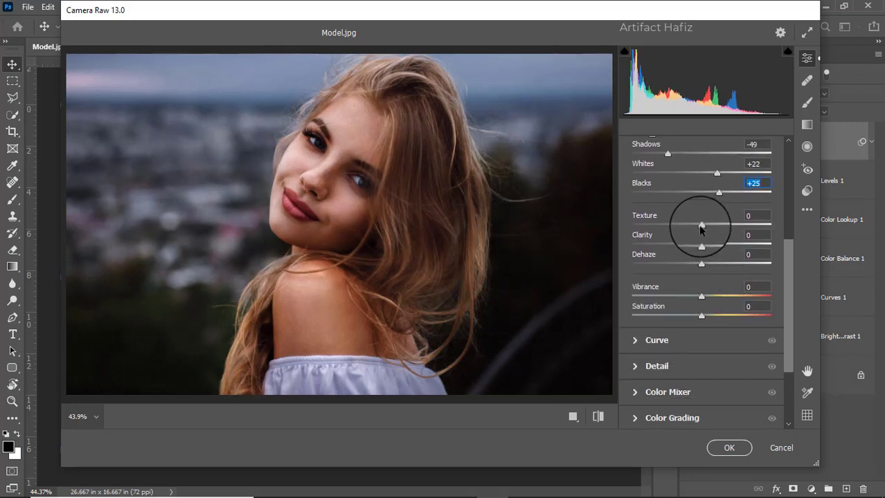
{"action": "left_click_drag", "start_coordinate": [701, 227], "coordinate": [705, 250]}
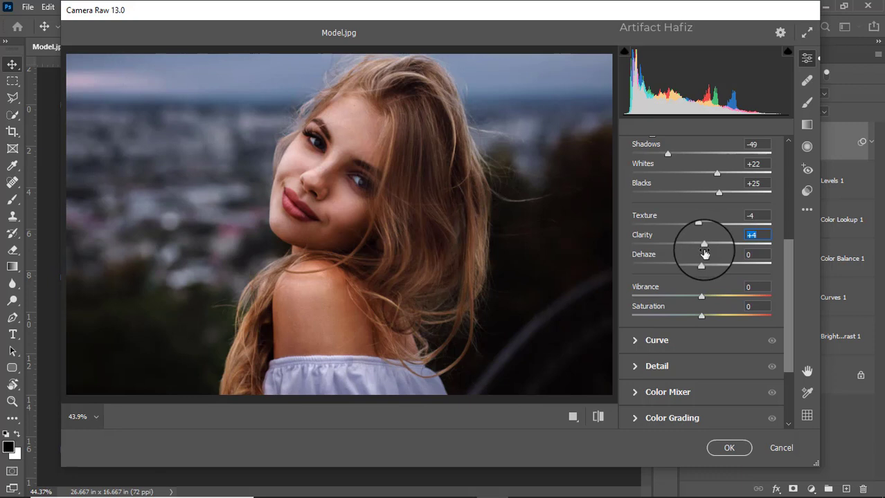
{"action": "scroll", "coordinate": [704, 256], "scroll_direction": "down", "scroll_amount": 3}
{"action": "left_click", "coordinate": [637, 251]}
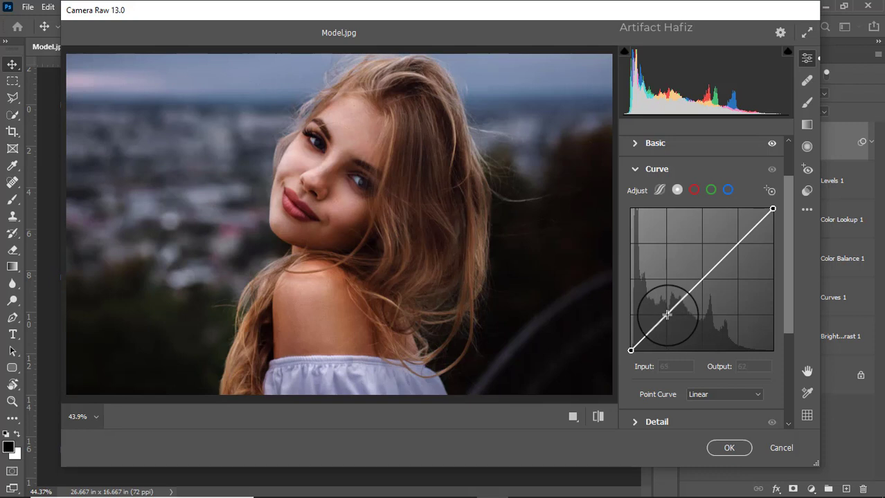
Add tone curve points at 65→62 and 190→194, and set Noise Reduction to 12
{"action": "left_click", "coordinate": [666, 315]}
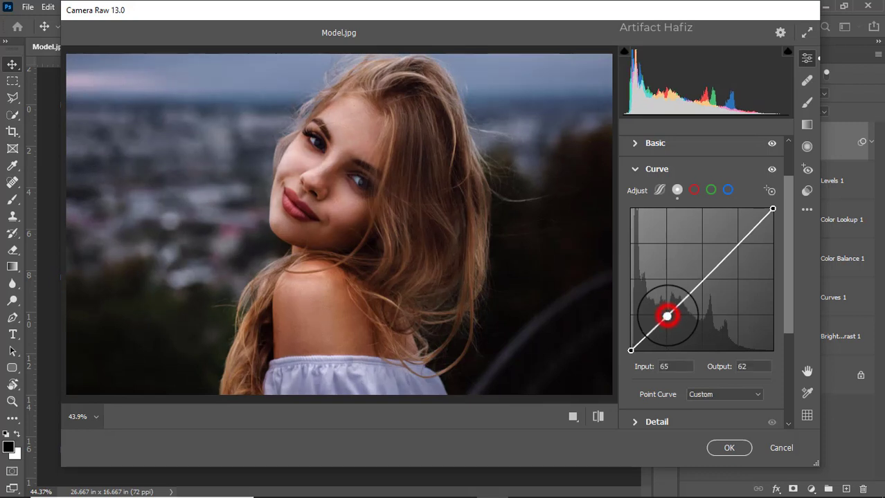
{"action": "left_click", "coordinate": [736, 245]}
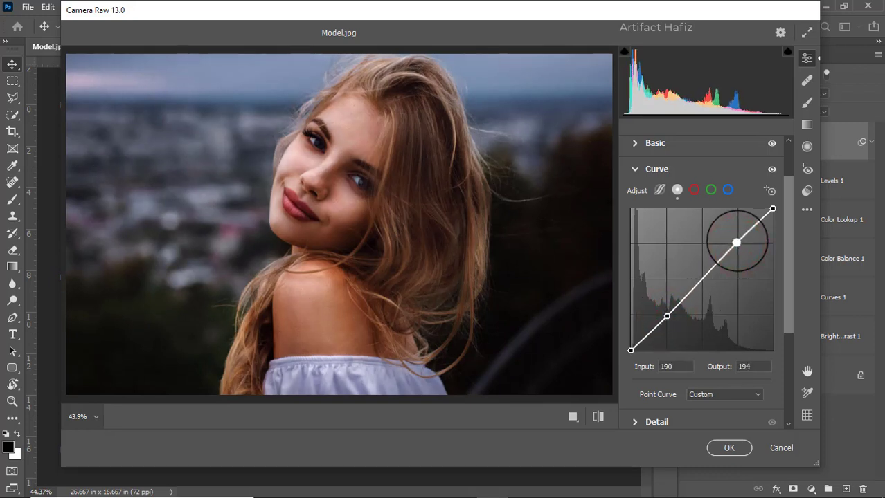
{"action": "scroll", "coordinate": [736, 243], "scroll_direction": "down", "scroll_amount": 2}
{"action": "scroll", "coordinate": [733, 239], "scroll_direction": "down", "scroll_amount": 2}
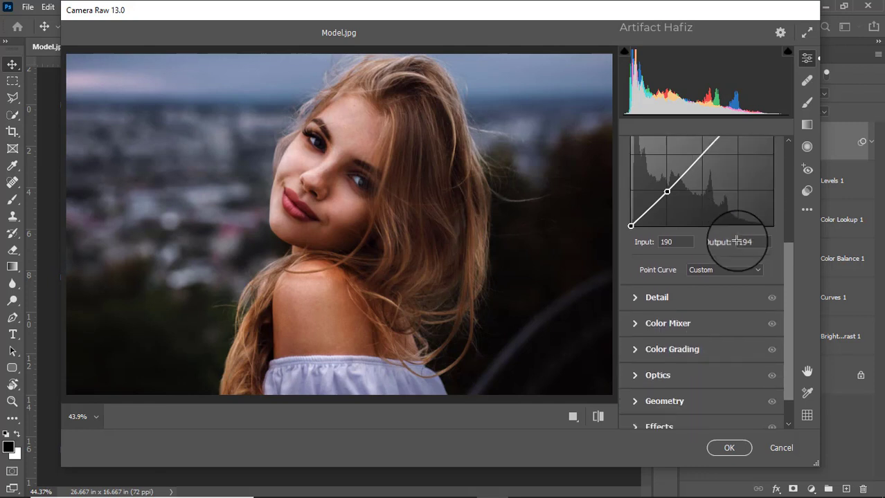
{"action": "left_click", "coordinate": [634, 298]}
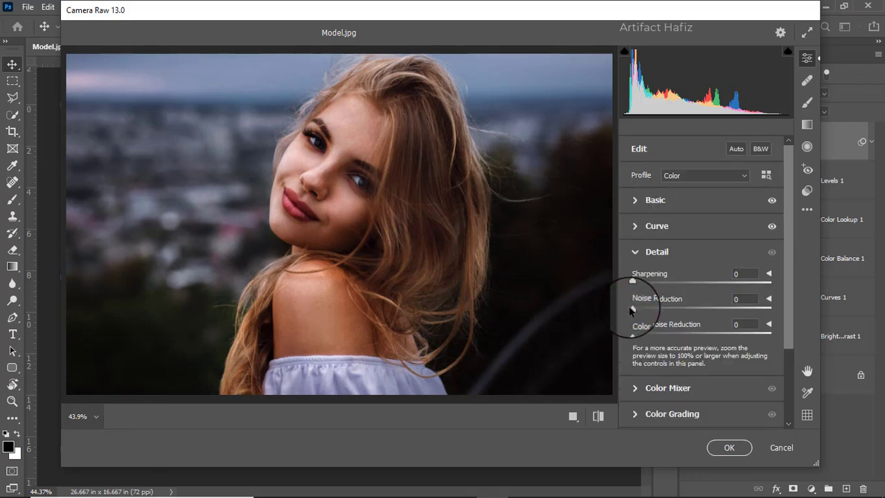
{"action": "left_click_drag", "start_coordinate": [632, 309], "coordinate": [650, 320]}
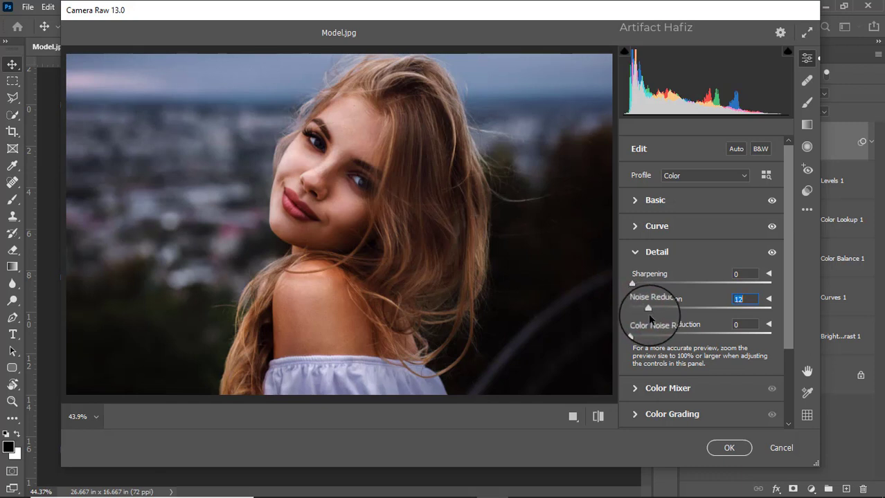
{"action": "scroll", "coordinate": [695, 290], "scroll_direction": "down", "scroll_amount": 3}
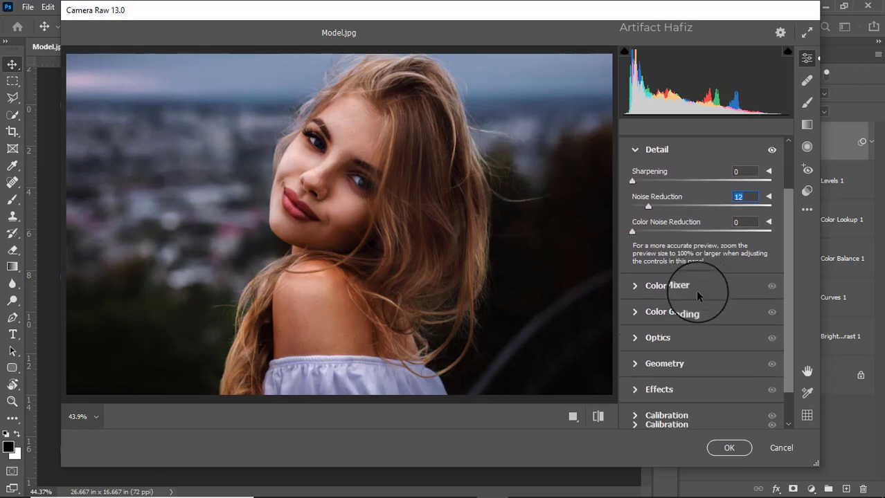
In the Color Mixer's Saturation view, set Reds to +3 and Oranges to -29
{"action": "left_click", "coordinate": [633, 288]}
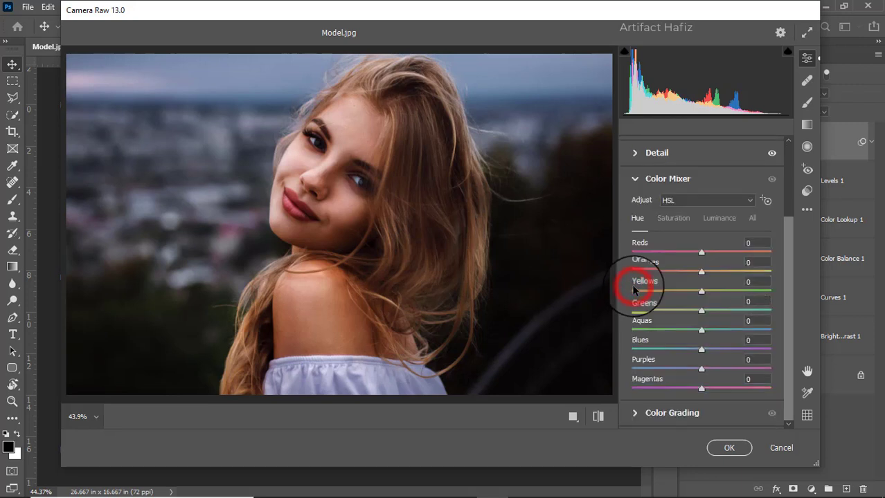
{"action": "left_click", "coordinate": [664, 219]}
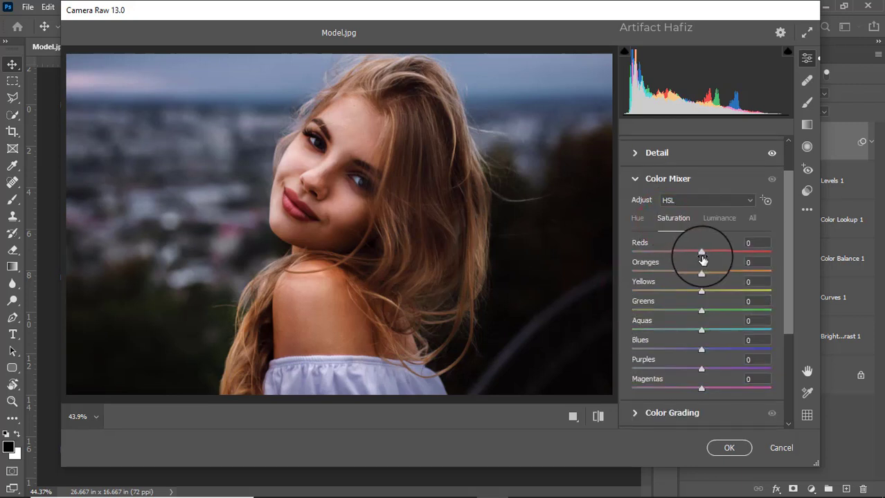
{"action": "mouse_move", "coordinate": [701, 253]}
{"action": "left_mouse_down"}
{"action": "mouse_move", "coordinate": [711, 258]}
{"action": "mouse_move", "coordinate": [679, 274]}
{"action": "left_mouse_up"}
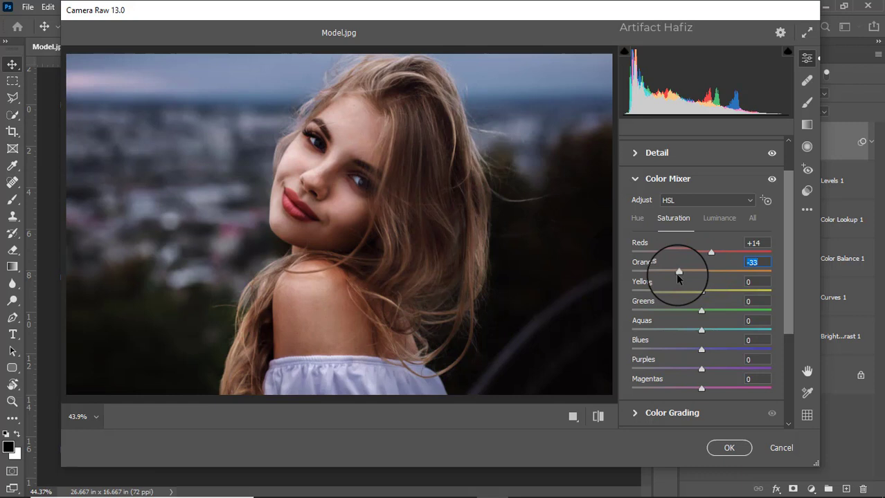
{"action": "left_click", "coordinate": [677, 273]}
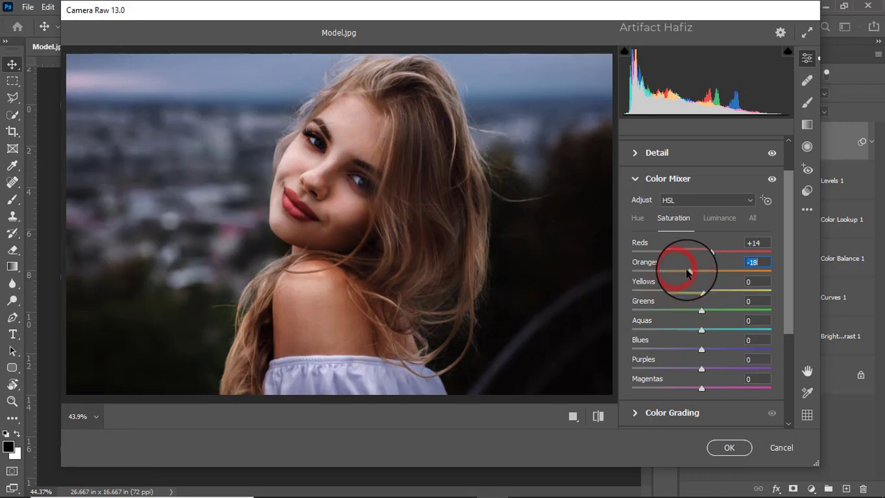
{"action": "mouse_move", "coordinate": [692, 274]}
{"action": "left_mouse_down"}
{"action": "mouse_move", "coordinate": [681, 274]}
{"action": "mouse_move", "coordinate": [702, 256]}
{"action": "left_mouse_up"}
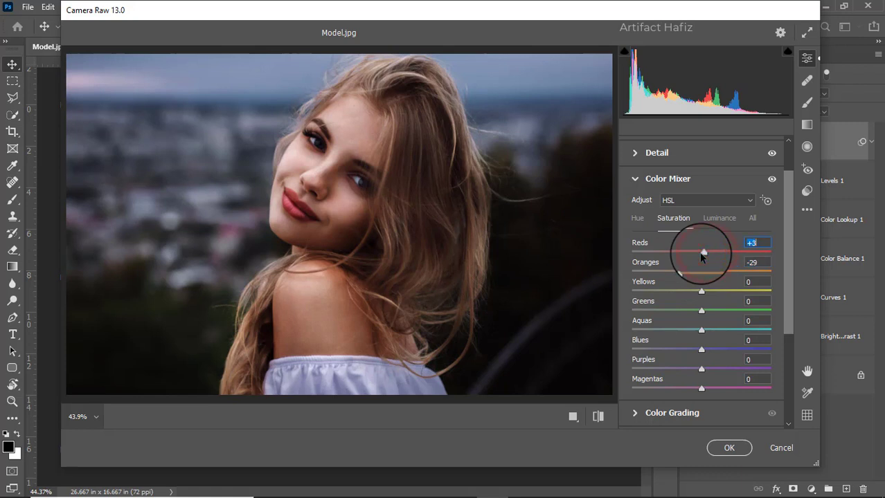
Drop Yellows, Greens, Aquas and Blues saturation to -100; raise Luminance Reds +11, Oranges +2
{"action": "mouse_move", "coordinate": [701, 291]}
{"action": "left_mouse_down"}
{"action": "mouse_move", "coordinate": [604, 306]}
{"action": "mouse_move", "coordinate": [738, 305]}
{"action": "mouse_move", "coordinate": [686, 308]}
{"action": "left_mouse_up"}
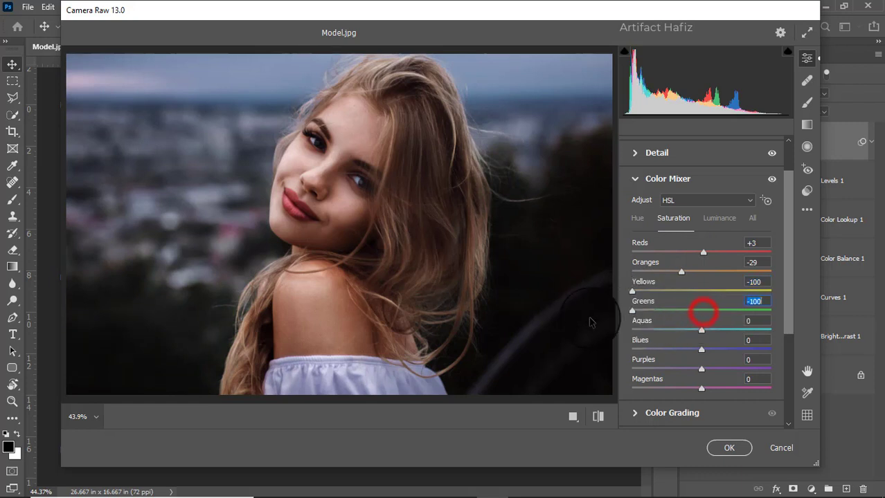
{"action": "left_click_drag", "start_coordinate": [703, 312], "coordinate": [623, 315]}
{"action": "left_click_drag", "start_coordinate": [702, 330], "coordinate": [561, 336]}
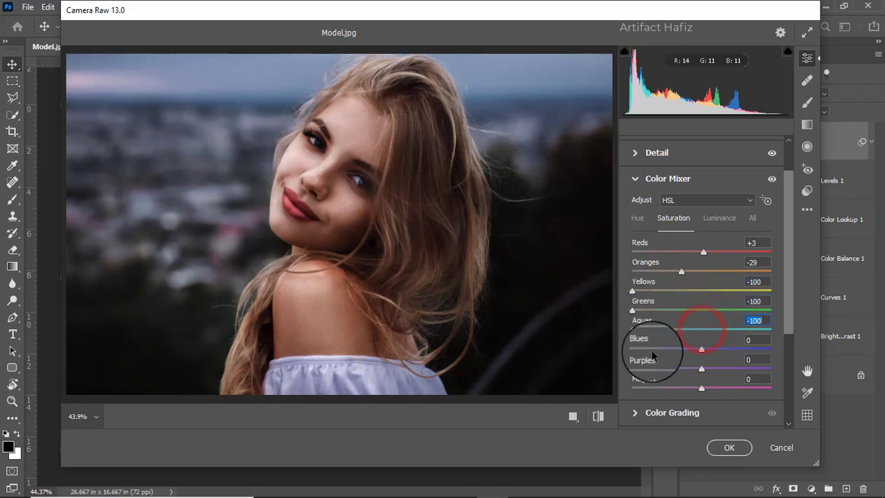
{"action": "left_click_drag", "start_coordinate": [703, 350], "coordinate": [579, 361]}
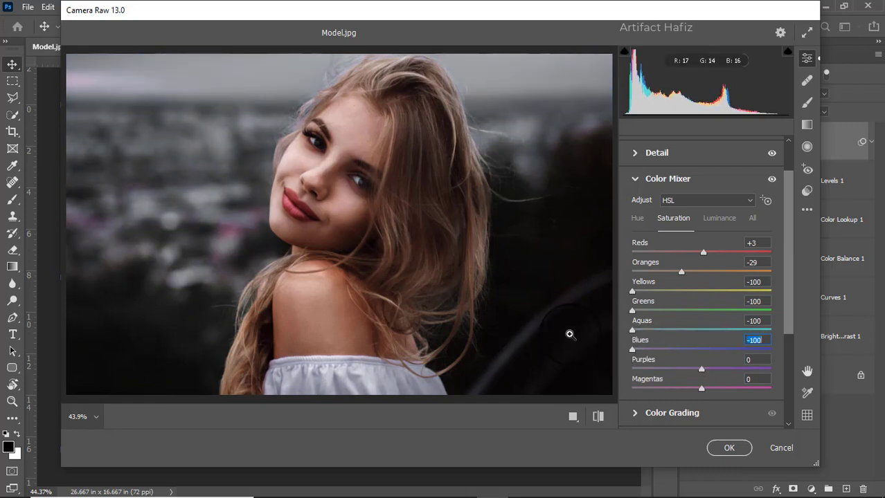
{"action": "left_click", "coordinate": [720, 219]}
{"action": "mouse_move", "coordinate": [701, 270]}
{"action": "left_mouse_down"}
{"action": "mouse_move", "coordinate": [733, 273]}
{"action": "mouse_move", "coordinate": [705, 280]}
{"action": "mouse_move", "coordinate": [703, 255]}
{"action": "mouse_move", "coordinate": [710, 258]}
{"action": "left_mouse_up"}
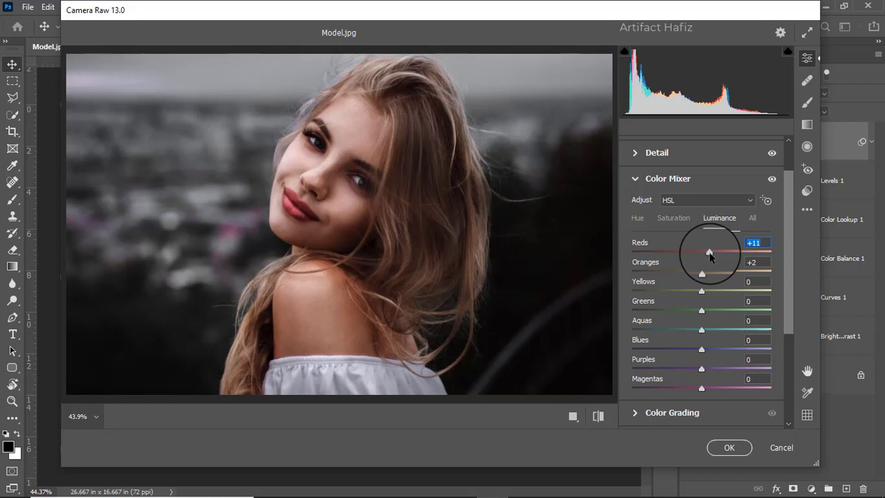
Shift the Color Mixer hues to Greens -43 and Aquas -46
{"action": "left_click", "coordinate": [638, 219]}
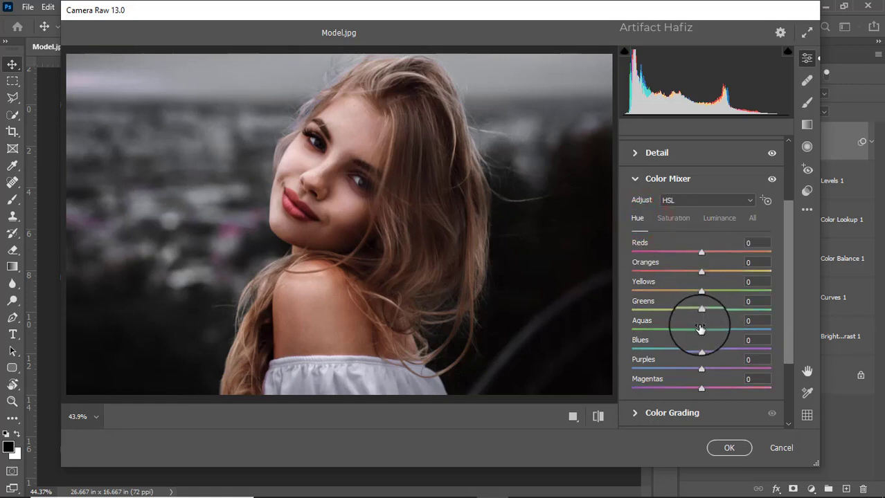
{"action": "mouse_move", "coordinate": [701, 309]}
{"action": "left_mouse_down"}
{"action": "mouse_move", "coordinate": [672, 309]}
{"action": "mouse_move", "coordinate": [668, 331]}
{"action": "left_mouse_up"}
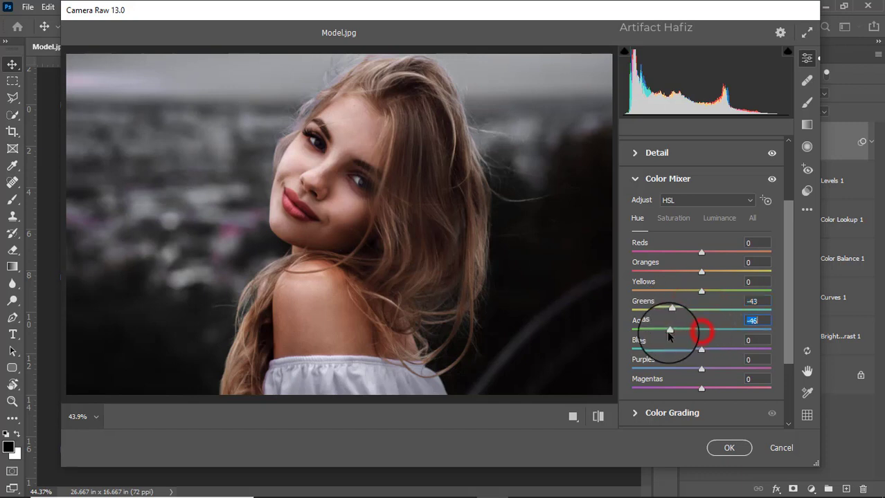
{"action": "scroll", "coordinate": [681, 321], "scroll_direction": "down", "scroll_amount": 1}
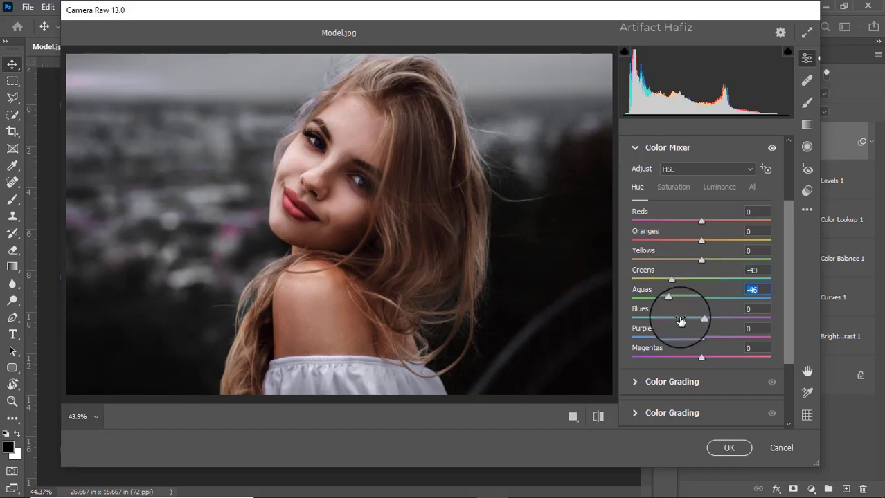
{"action": "scroll", "coordinate": [680, 320], "scroll_direction": "down", "scroll_amount": 2}
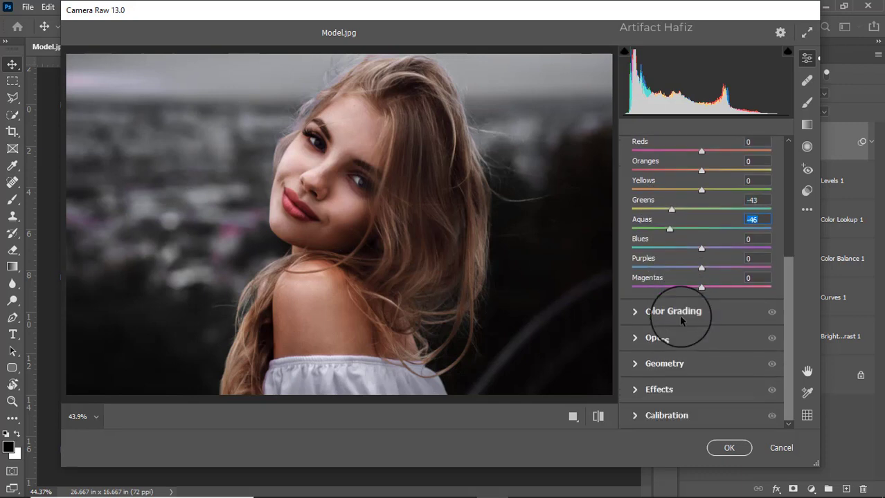
{"action": "left_click", "coordinate": [636, 312]}
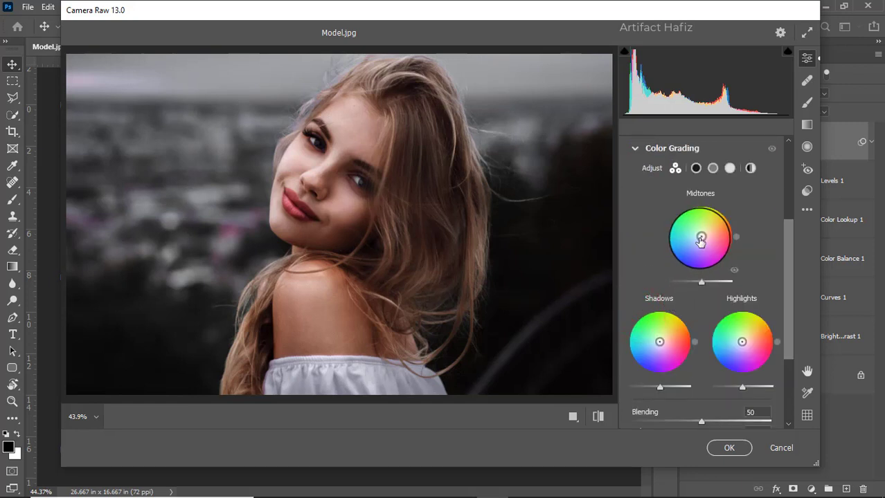
{"action": "scroll", "coordinate": [681, 250], "scroll_direction": "up", "scroll_amount": 3}
{"action": "scroll", "coordinate": [682, 247], "scroll_direction": "up", "scroll_amount": 2}
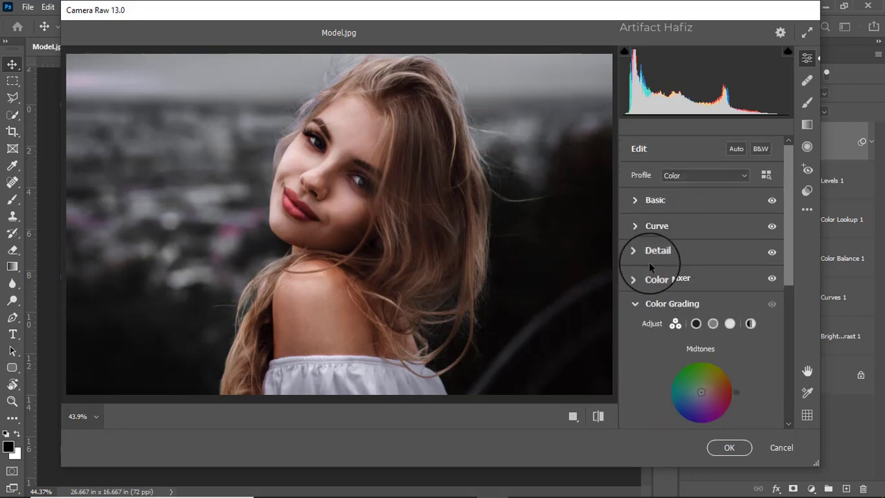
{"action": "left_click", "coordinate": [633, 279]}
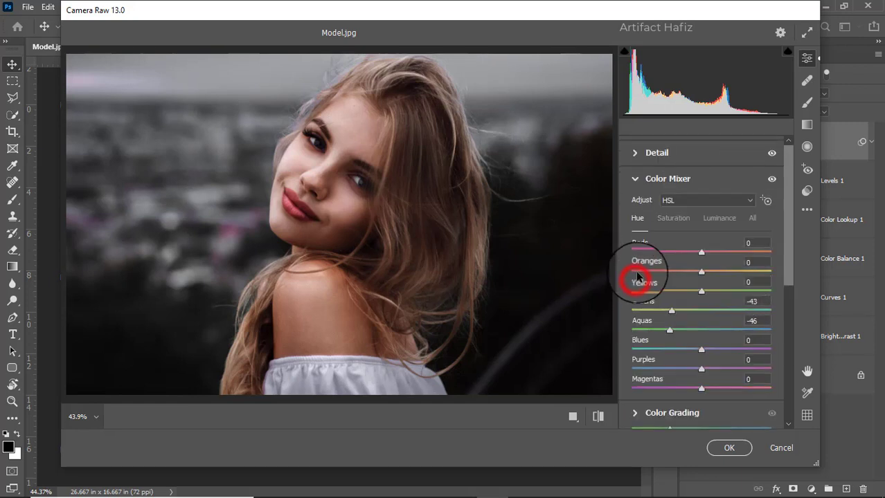
Lower Oranges saturation in the Color Mixer to -43
{"action": "left_click", "coordinate": [680, 220]}
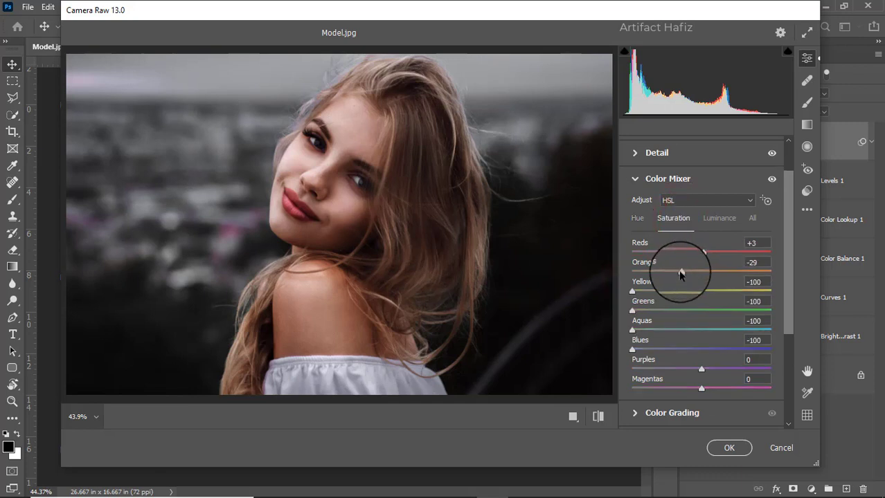
{"action": "left_click_drag", "start_coordinate": [682, 271], "coordinate": [673, 273]}
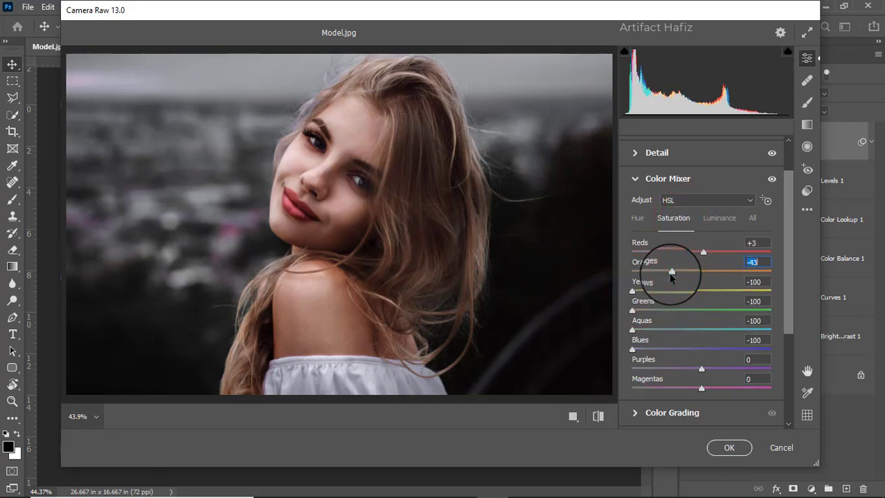
{"action": "scroll", "coordinate": [671, 277], "scroll_direction": "down", "scroll_amount": 1}
{"action": "scroll", "coordinate": [668, 277], "scroll_direction": "down", "scroll_amount": 2}
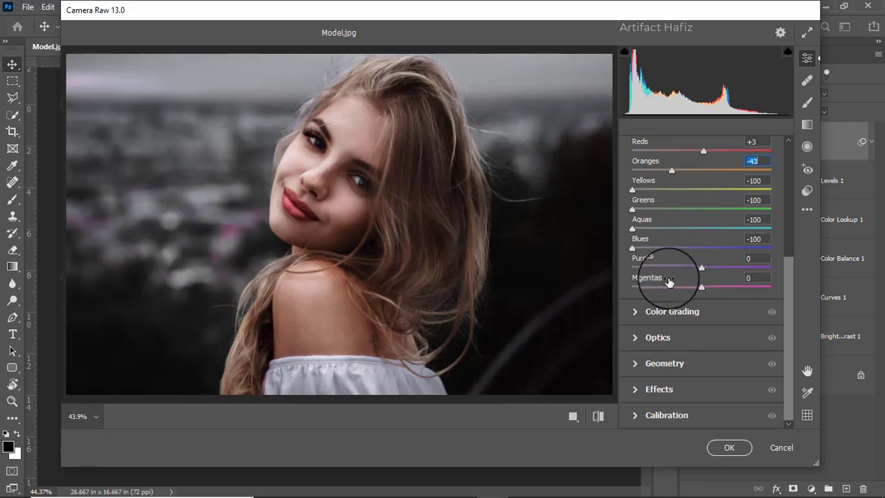
Tint midtones orange, shadows cool blue (hue 220, sat 9), highlights yellow (hue 73, sat 13)
{"action": "left_click", "coordinate": [651, 311]}
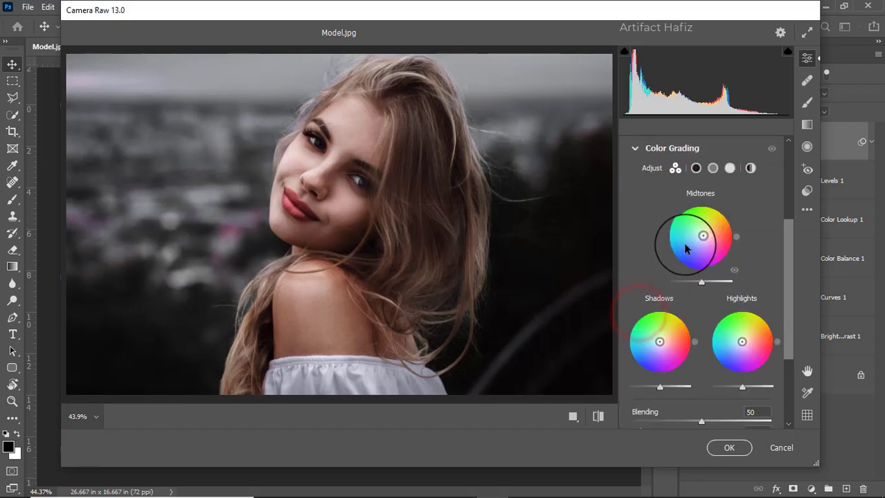
{"action": "left_click_drag", "start_coordinate": [685, 249], "coordinate": [704, 235]}
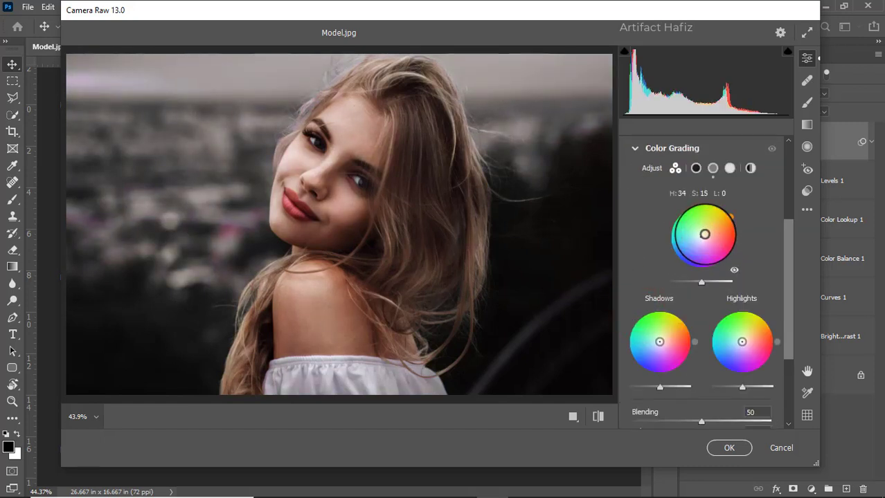
{"action": "left_click_drag", "start_coordinate": [659, 342], "coordinate": [659, 342]}
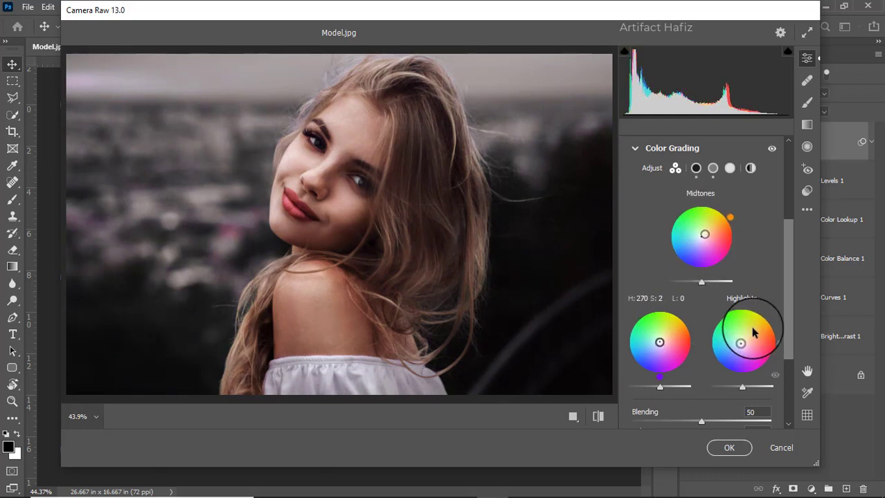
{"action": "mouse_move", "coordinate": [659, 342]}
{"action": "left_mouse_down"}
{"action": "mouse_move", "coordinate": [653, 370]}
{"action": "mouse_move", "coordinate": [641, 358]}
{"action": "mouse_move", "coordinate": [657, 343]}
{"action": "left_mouse_up"}
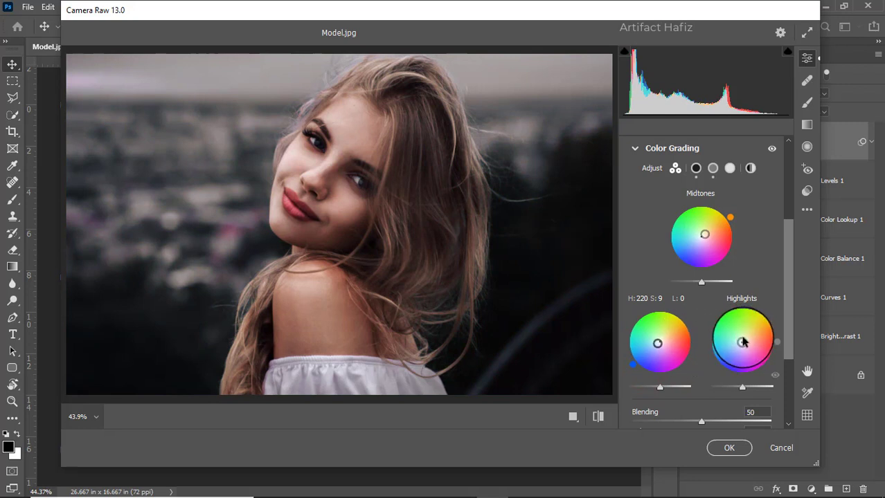
{"action": "mouse_move", "coordinate": [743, 343]}
{"action": "left_mouse_down"}
{"action": "mouse_move", "coordinate": [760, 300]}
{"action": "mouse_move", "coordinate": [772, 305]}
{"action": "mouse_move", "coordinate": [756, 317]}
{"action": "mouse_move", "coordinate": [774, 348]}
{"action": "mouse_move", "coordinate": [756, 311]}
{"action": "mouse_move", "coordinate": [701, 310]}
{"action": "mouse_move", "coordinate": [755, 297]}
{"action": "mouse_move", "coordinate": [742, 339]}
{"action": "left_mouse_up"}
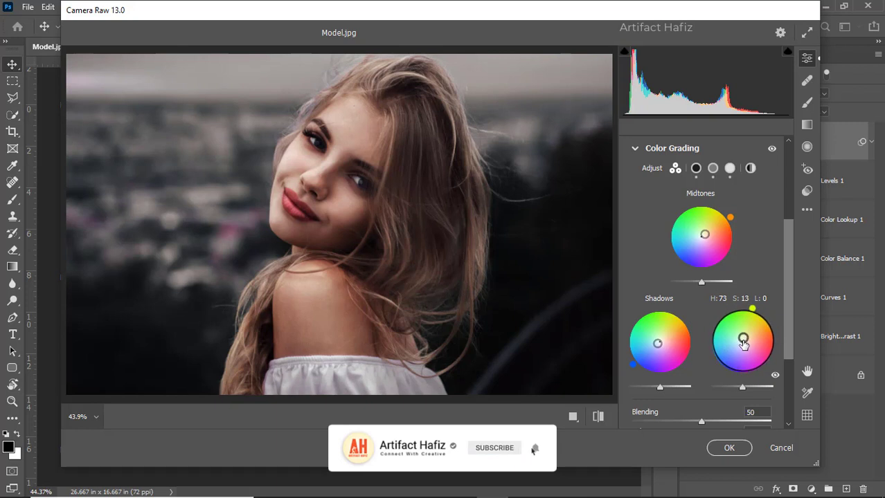
{"action": "scroll", "coordinate": [748, 336], "scroll_direction": "down", "scroll_amount": 3}
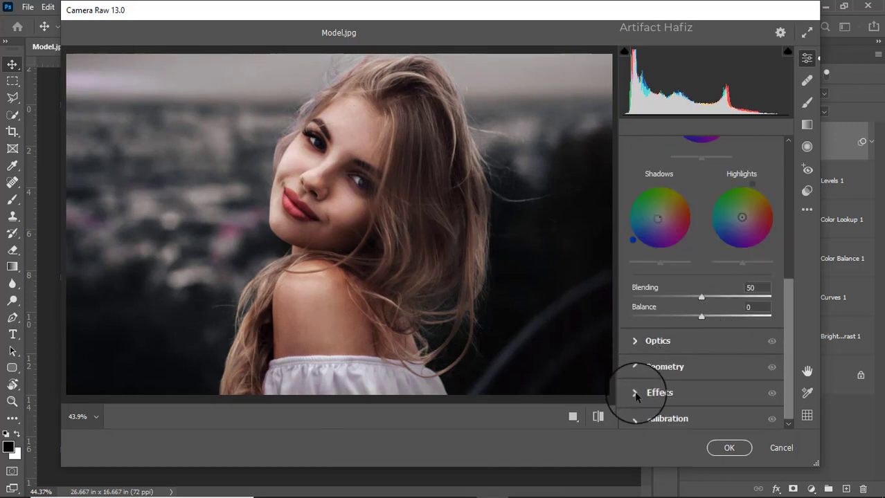
Set Calibration saturation to Red -8, Green +6, Blue +7 and apply Camera Raw to Layer 1
{"action": "left_click", "coordinate": [635, 419]}
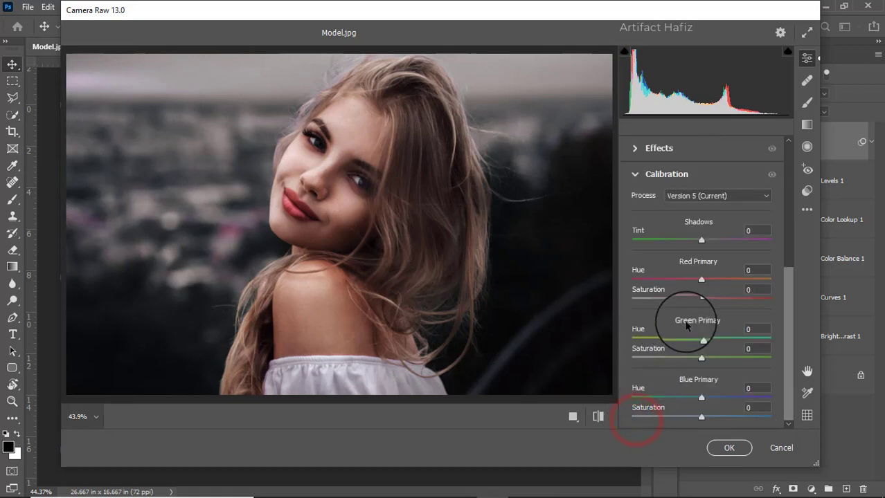
{"action": "left_click_drag", "start_coordinate": [697, 302], "coordinate": [695, 299]}
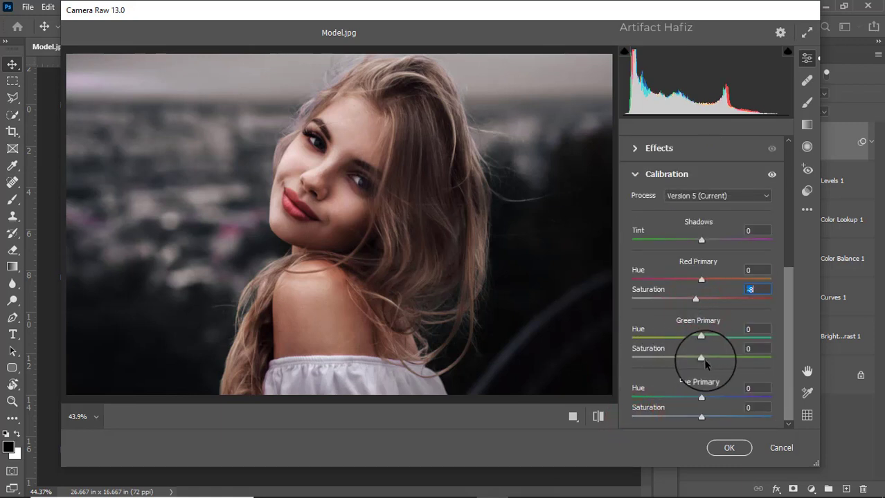
{"action": "left_click_drag", "start_coordinate": [702, 359], "coordinate": [705, 358]}
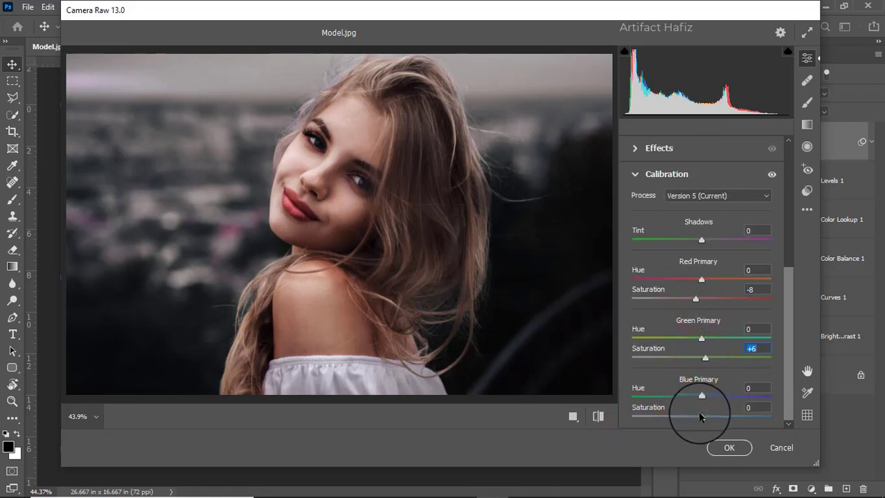
{"action": "left_click_drag", "start_coordinate": [699, 416], "coordinate": [708, 421]}
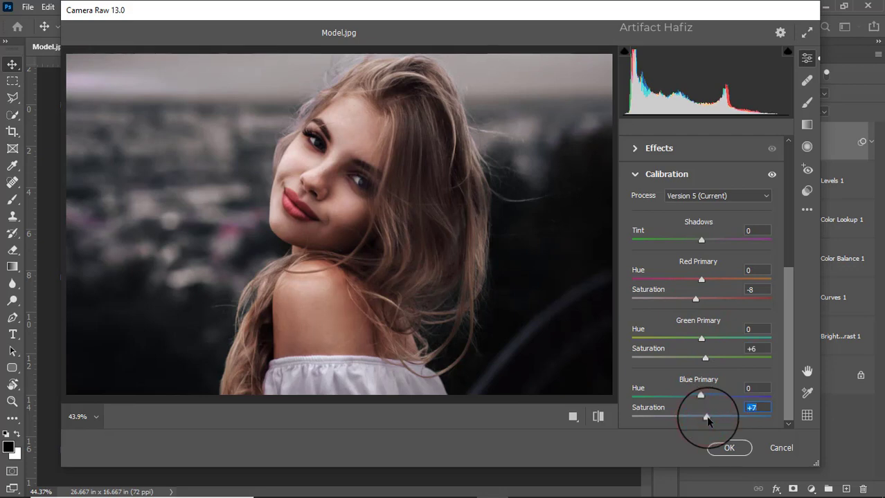
{"action": "left_click", "coordinate": [728, 448]}
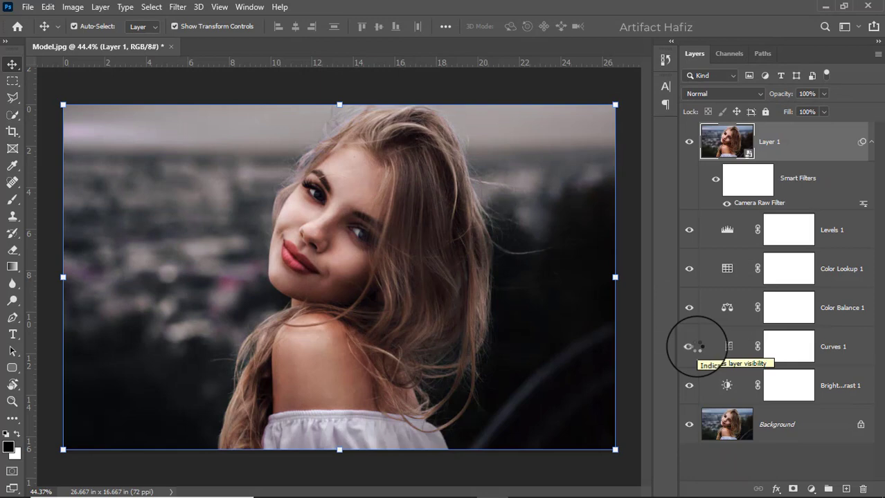
{"action": "left_click", "coordinate": [689, 425], "text": "alt"}
{"action": "left_click", "coordinate": [690, 426], "text": "alt"}
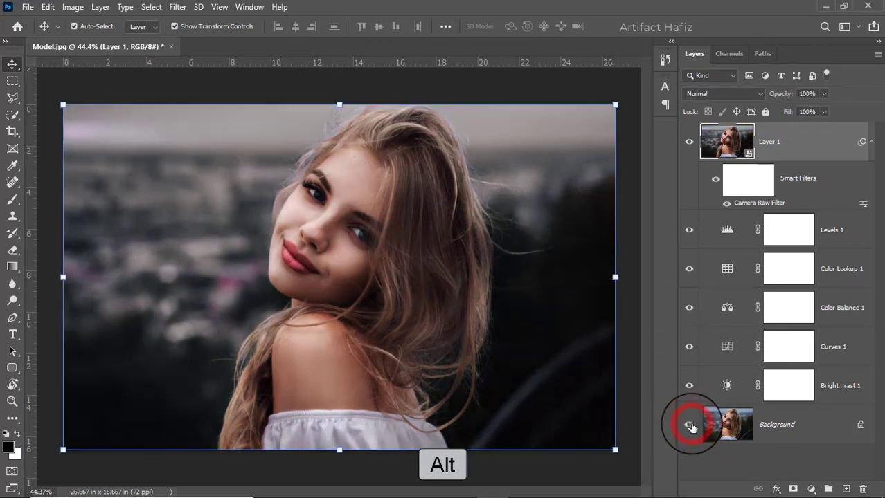
{"action": "left_click", "coordinate": [691, 426], "text": "alt"}
{"action": "left_click", "coordinate": [690, 425], "text": "alt"}
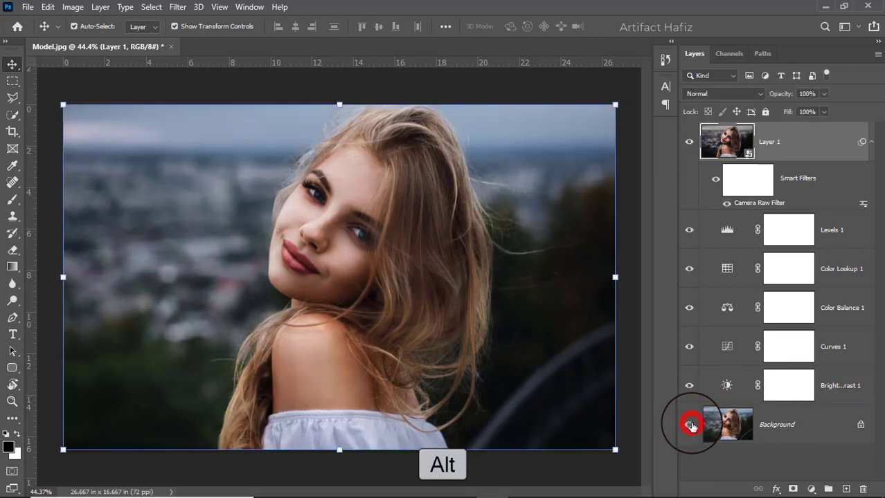